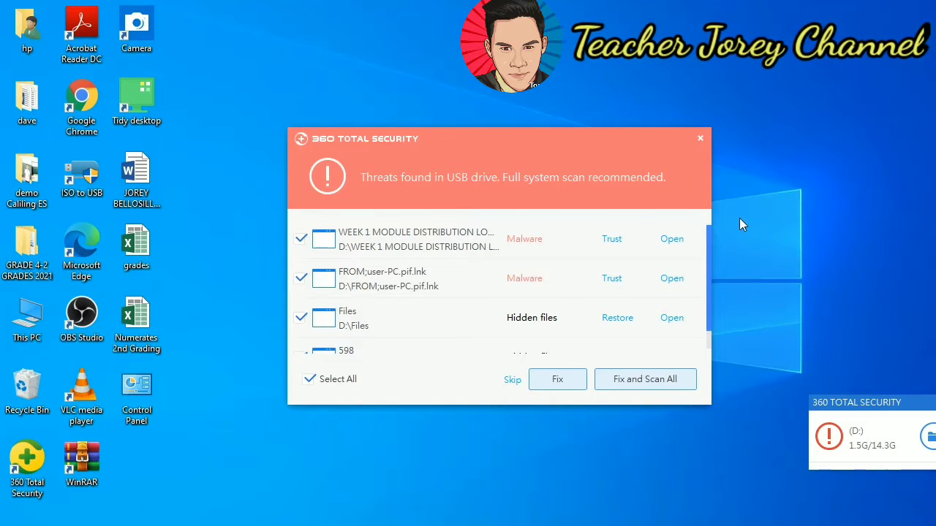
Review the threats listed for the USB drive, then fix all of them and start the accompanying scan
drag(707, 239, 712, 266)
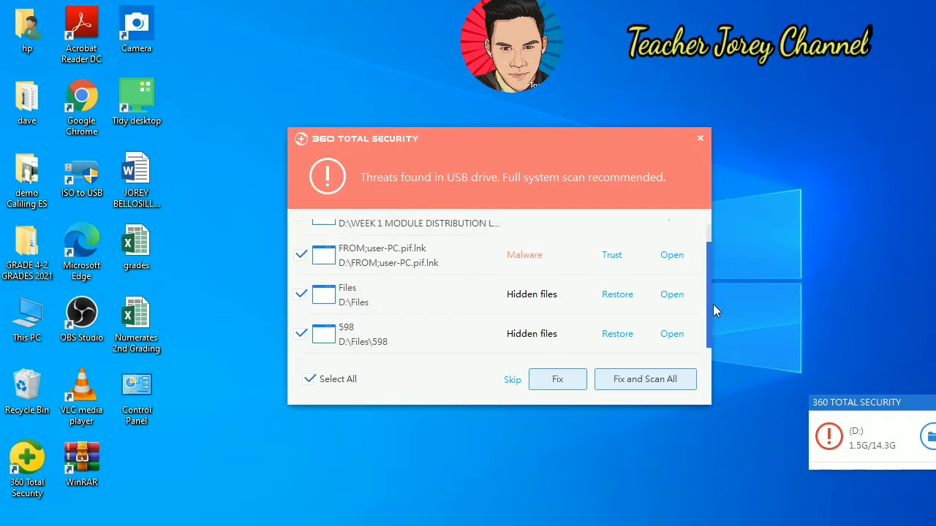
drag(706, 313, 702, 244)
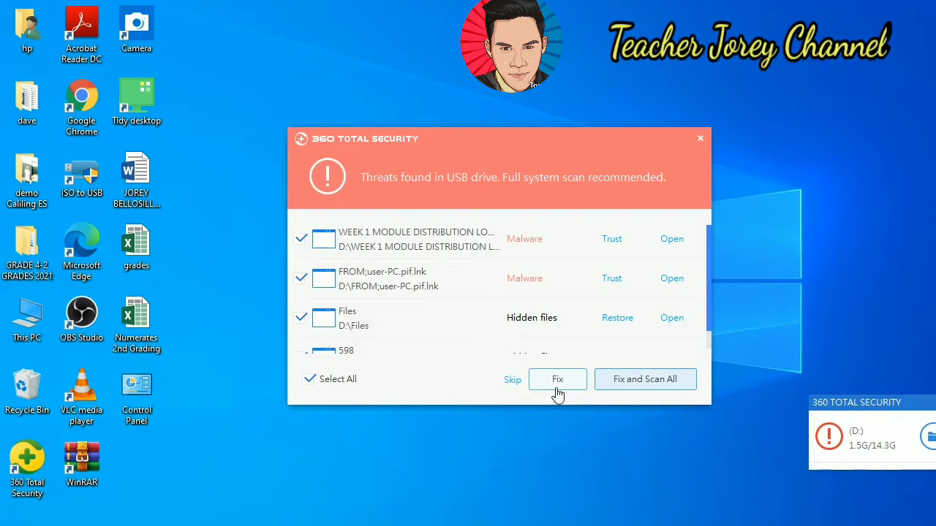
click(653, 388)
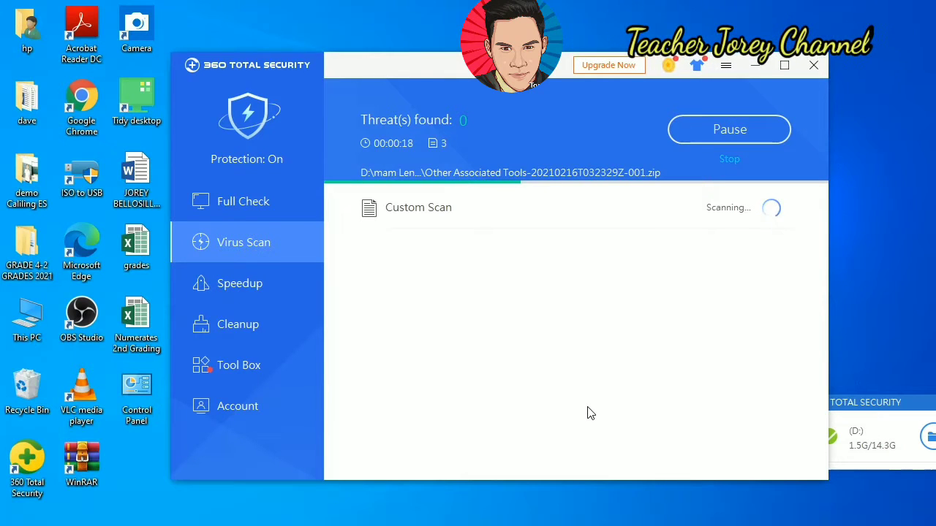
Search Windows for cmd, run Command Prompt as administrator, and minimize the antivirus window behind it
key(super+s)
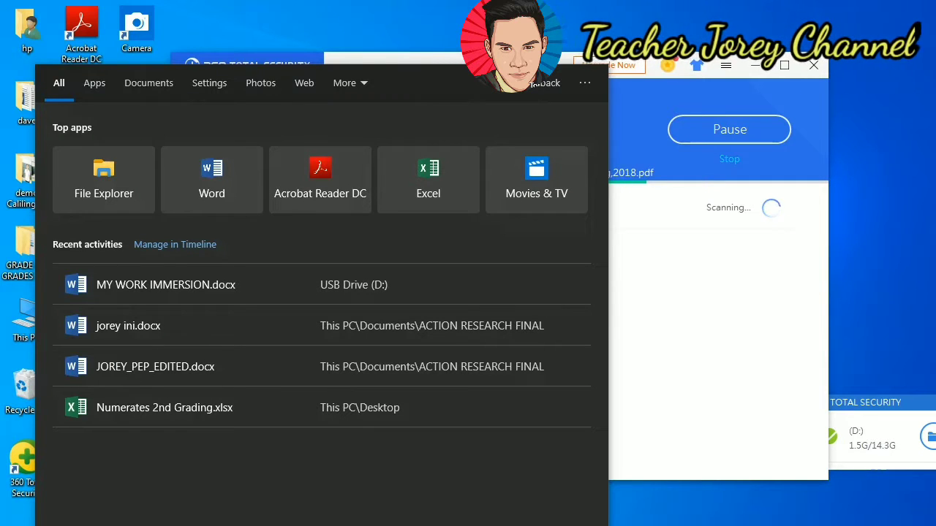
text(cmd)
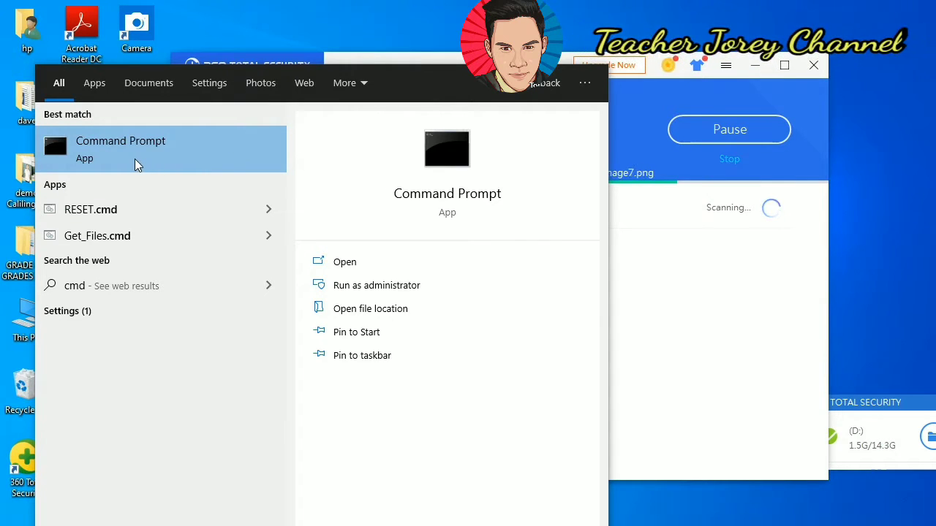
right_click(194, 159)
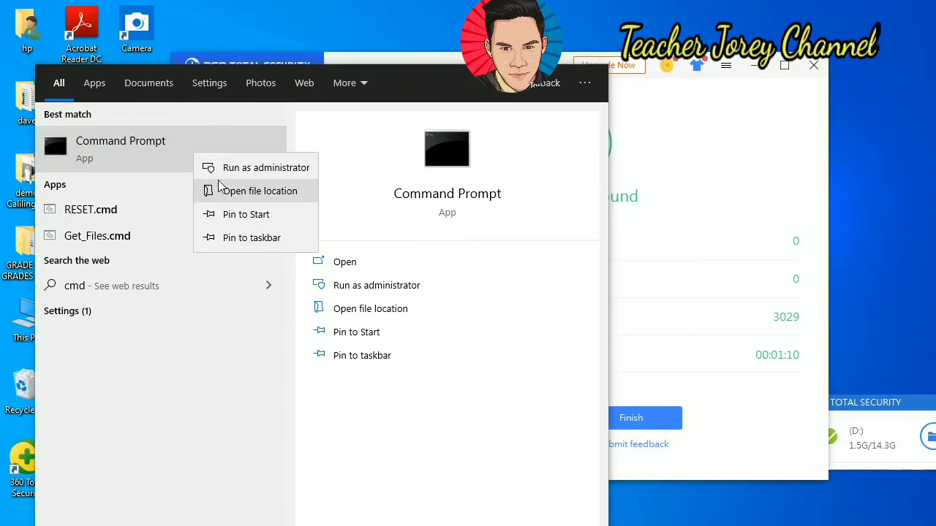
click(247, 174)
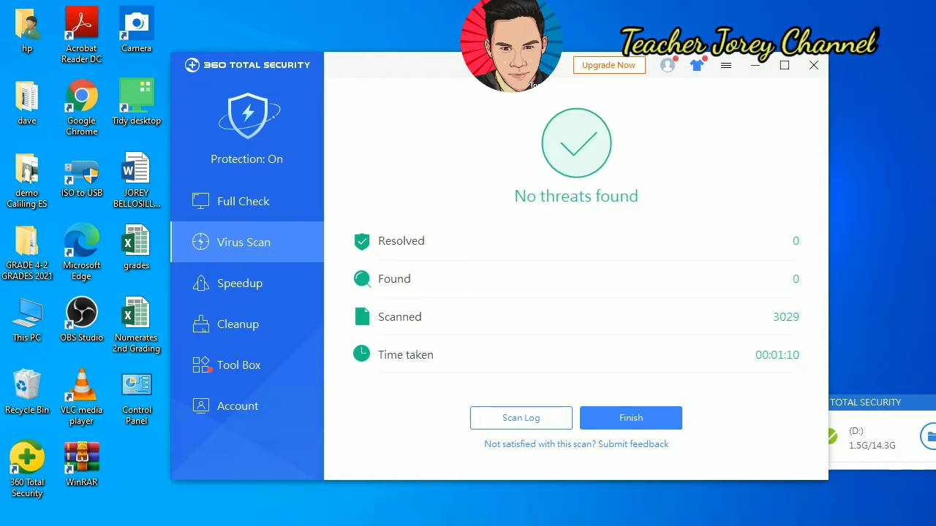
click(701, 525)
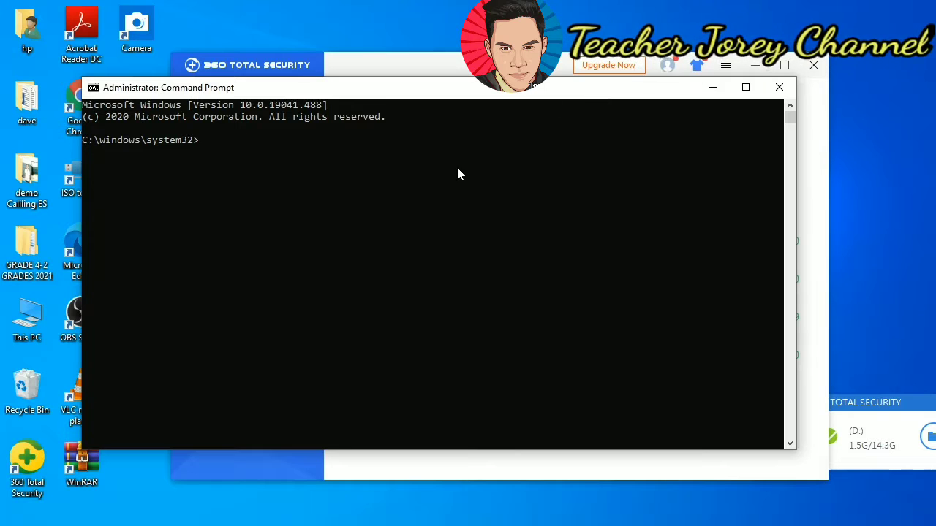
click(754, 65)
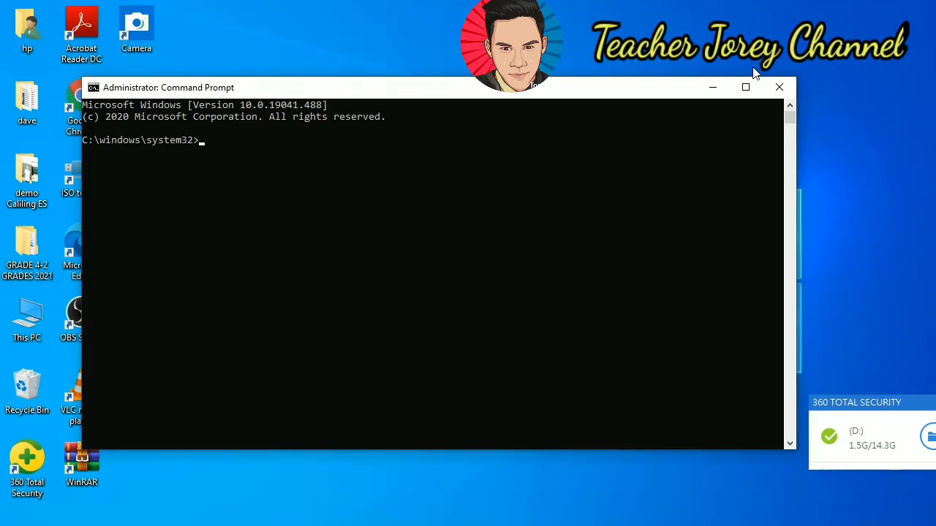
Look up the USB drive's letter under This PC in File Explorer and switch Command Prompt to drive D:
click(704, 92)
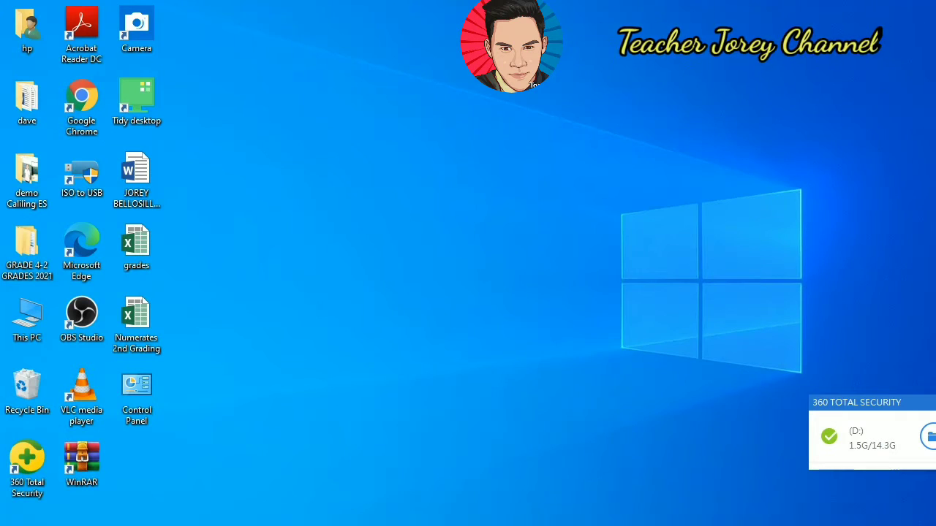
key(super+e)
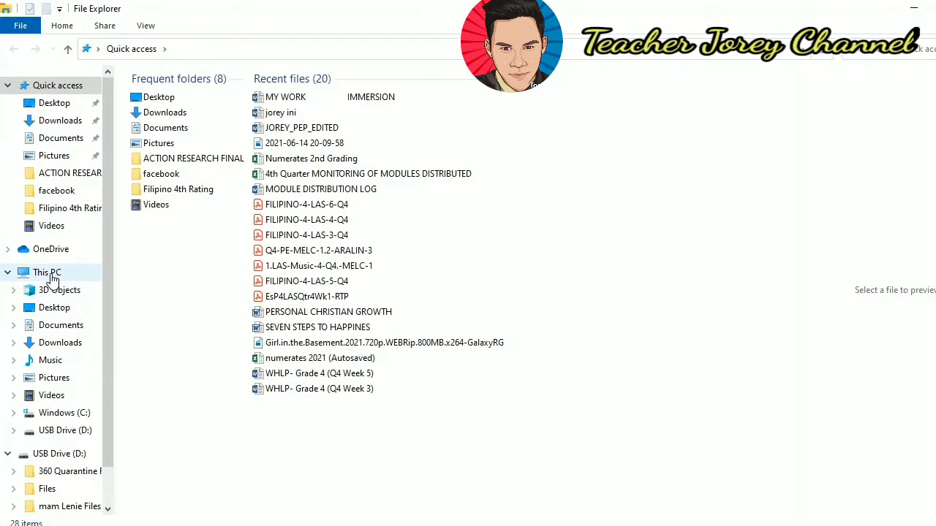
click(51, 276)
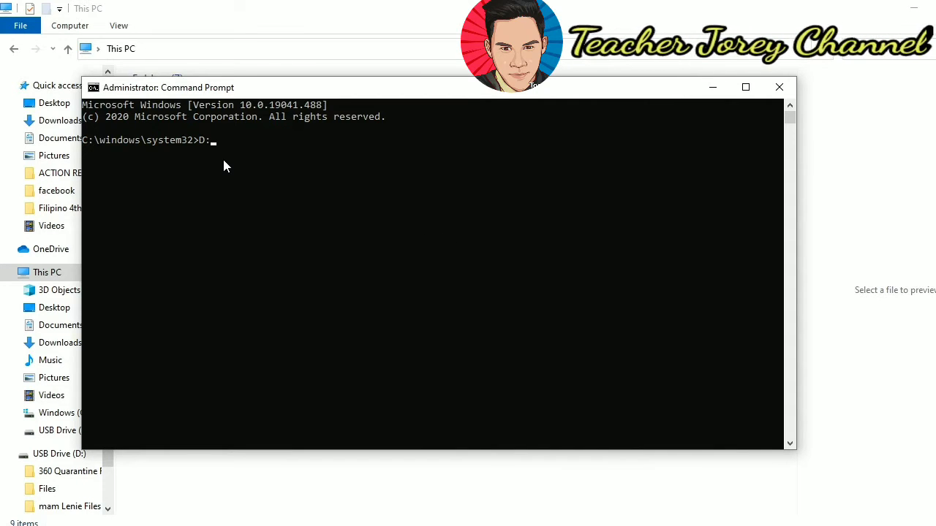
key(Return)
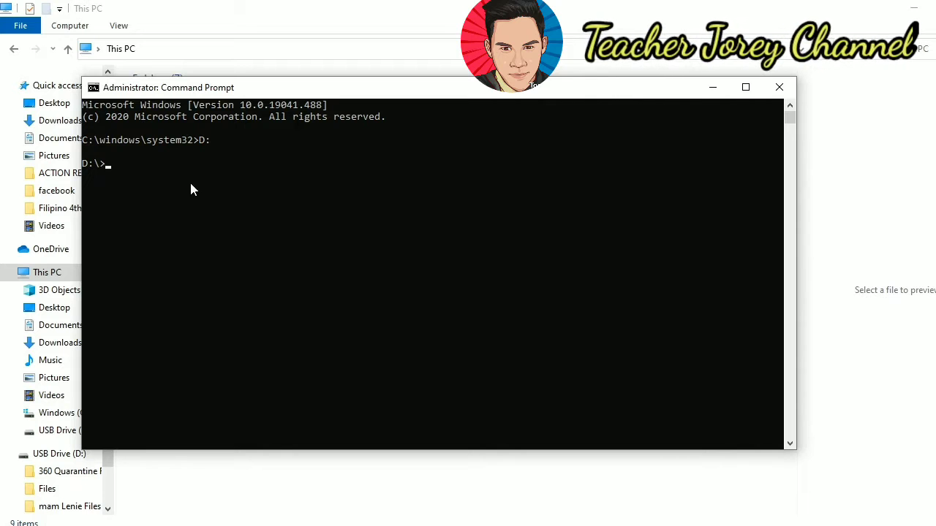
drag(671, 98, 723, 93)
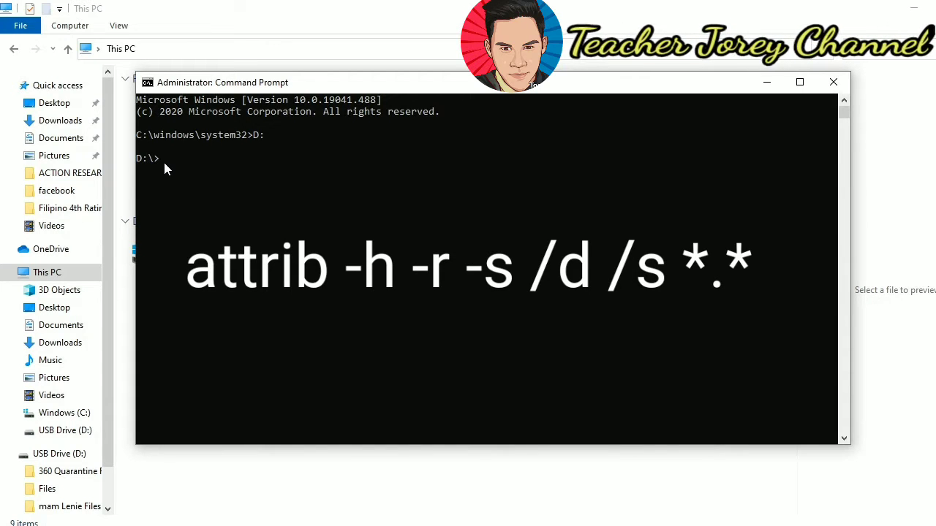
Clear the hidden, read-only and system attributes across drive D: by running attrib -h -r -s /d /s *.*
text(attrib)
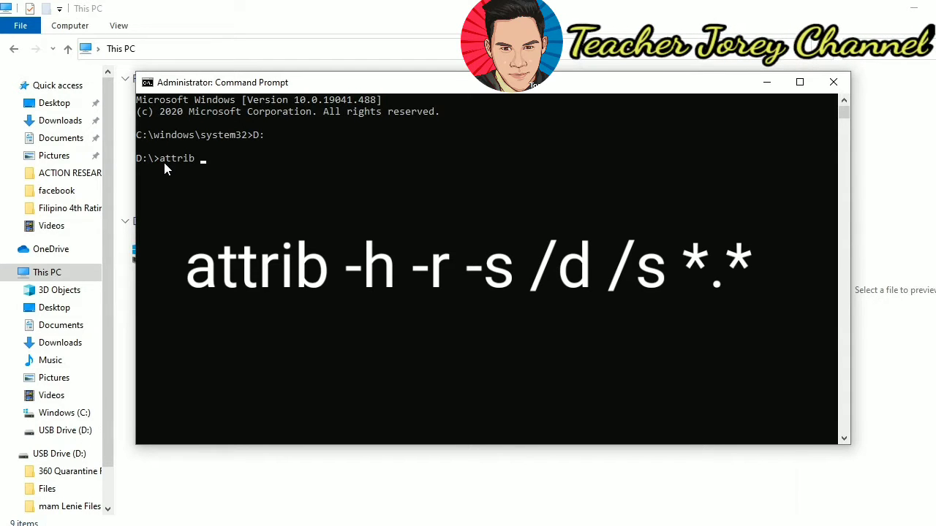
text( -h)
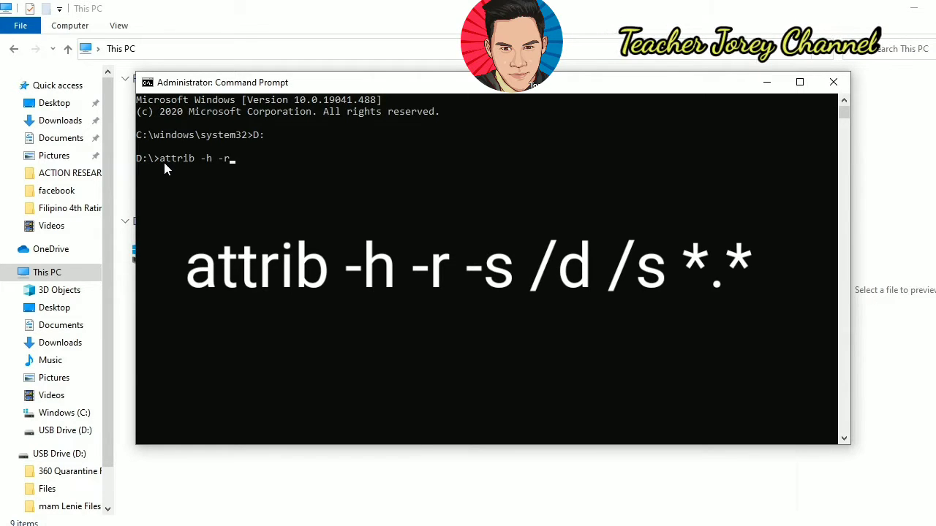
text(-r -s)
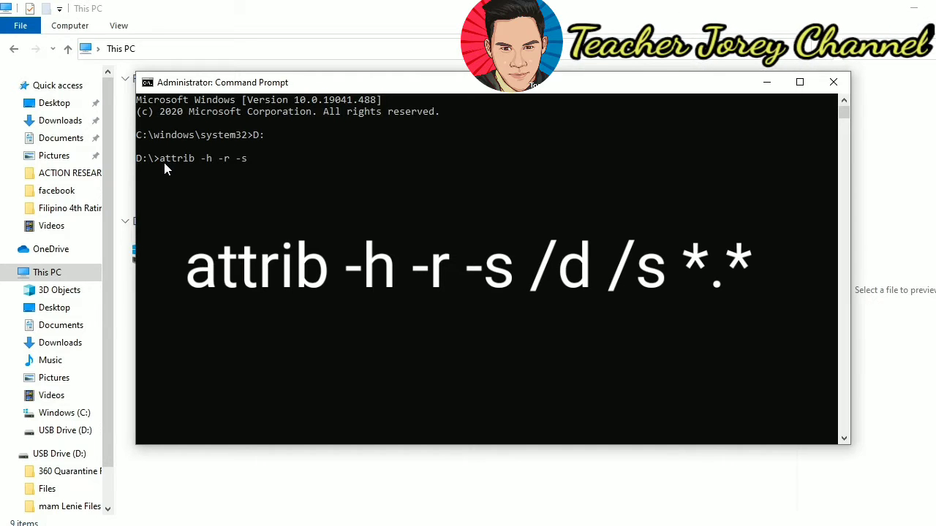
text( /)
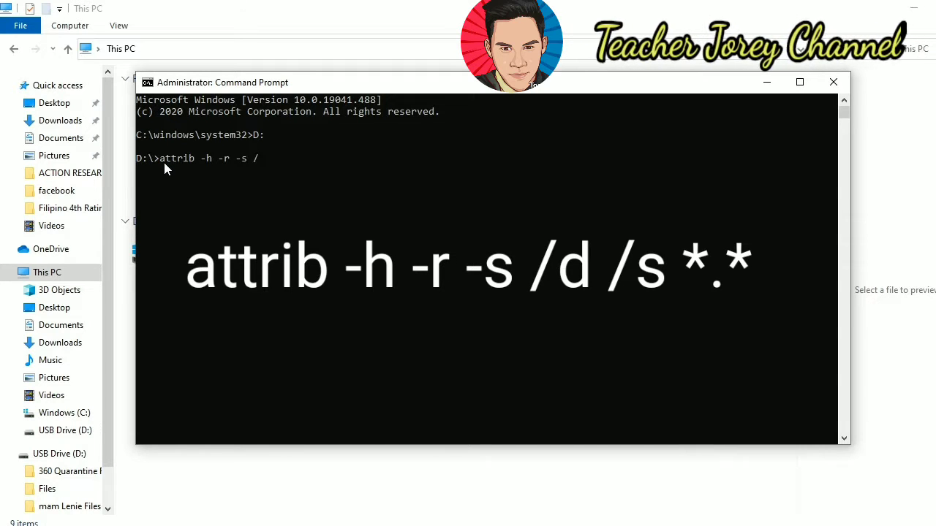
text(d)
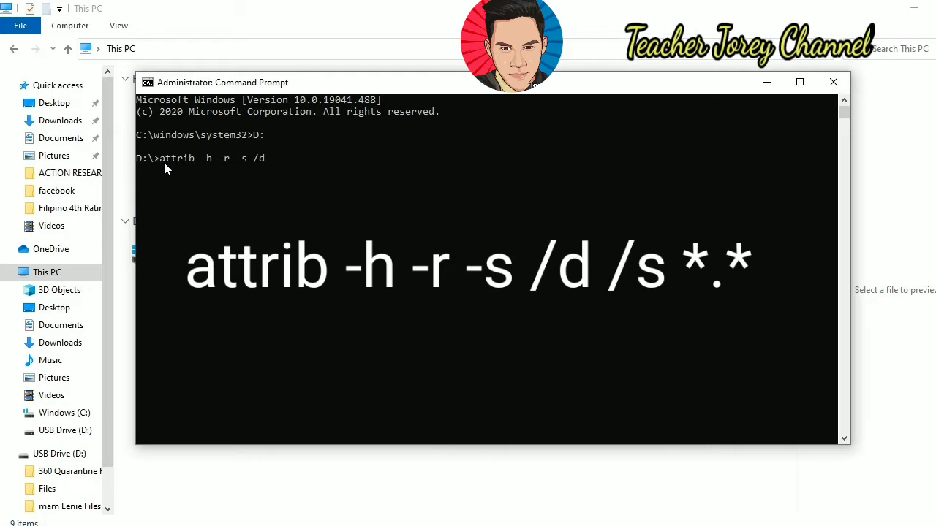
text(/)
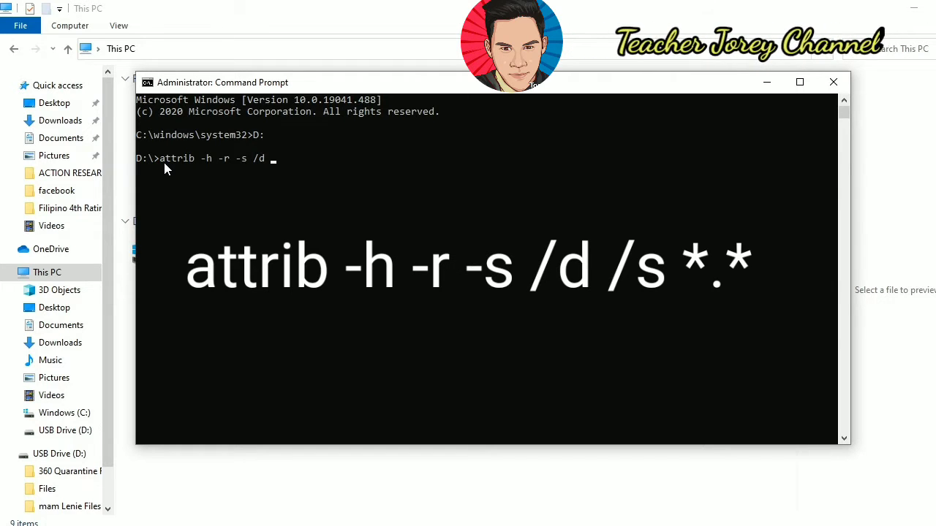
text(s)
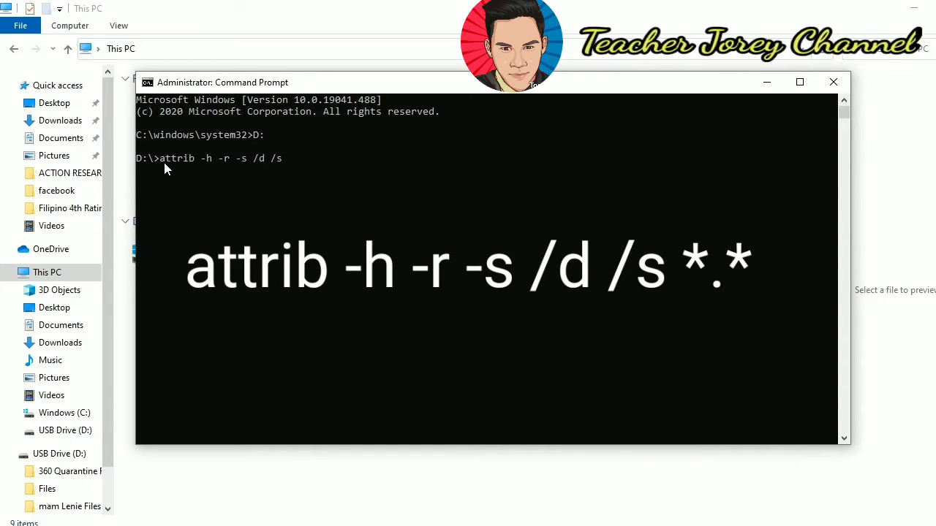
text( *)
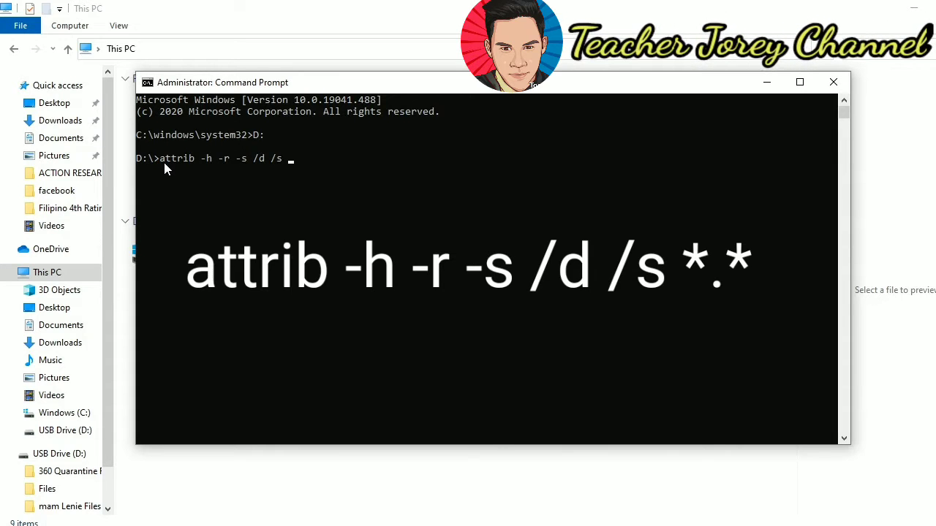
text(.*)
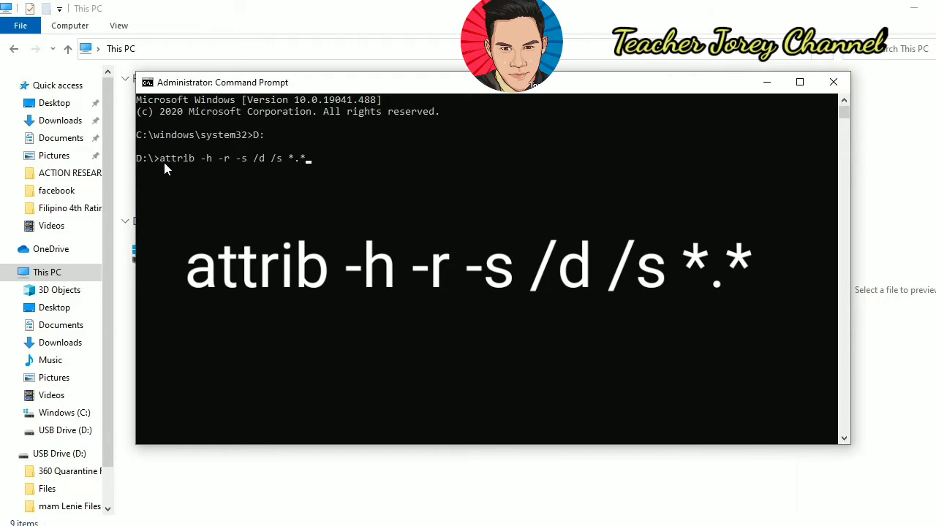
key(Return)
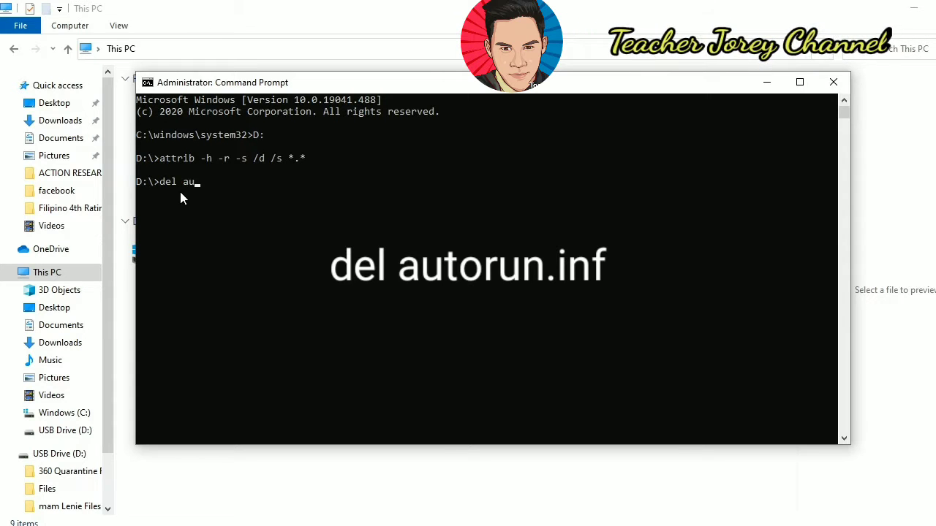
Run del autorun.inf at the root of drive D:
text(run)
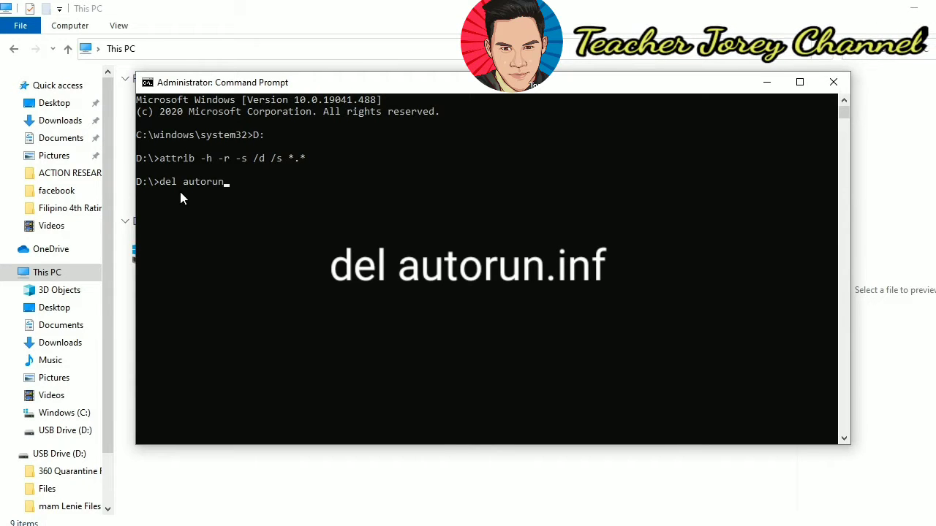
text(.inf)
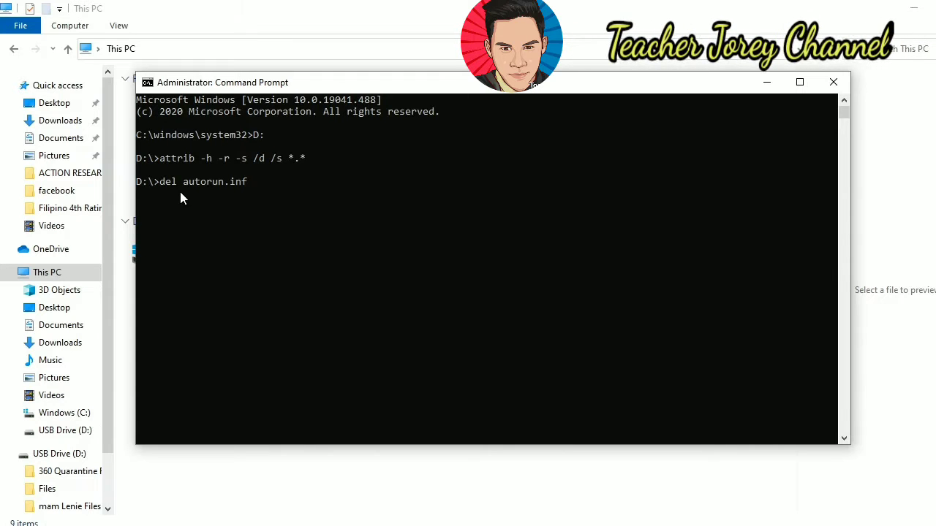
key(Return)
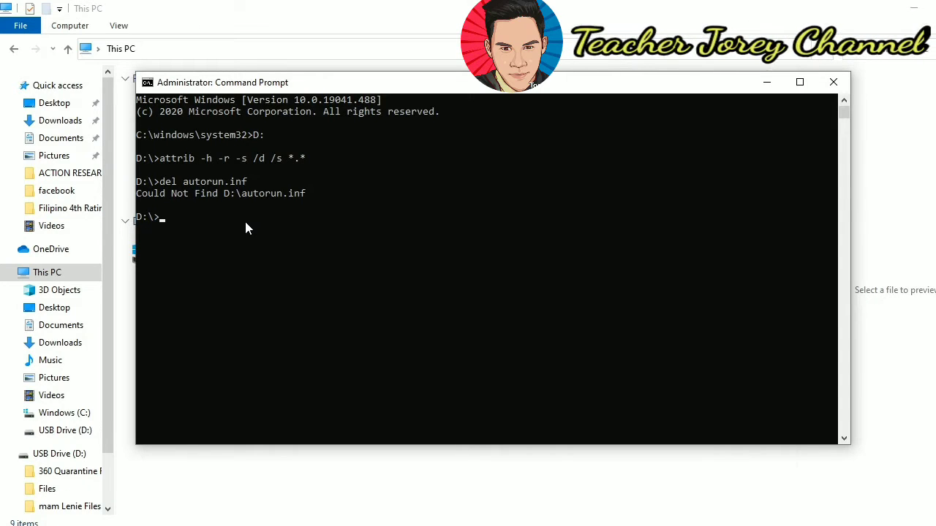
Run del autorun.ink at the root of drive D:
text(del)
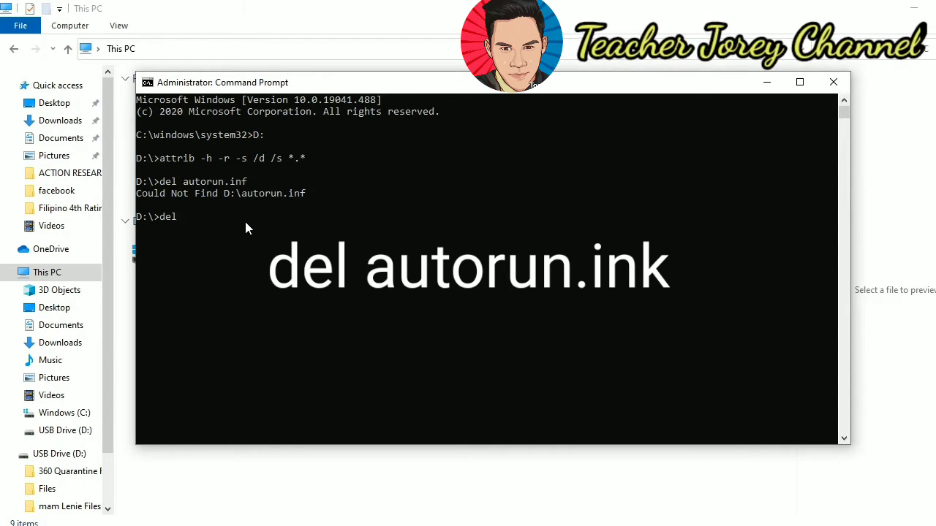
text( autoru)
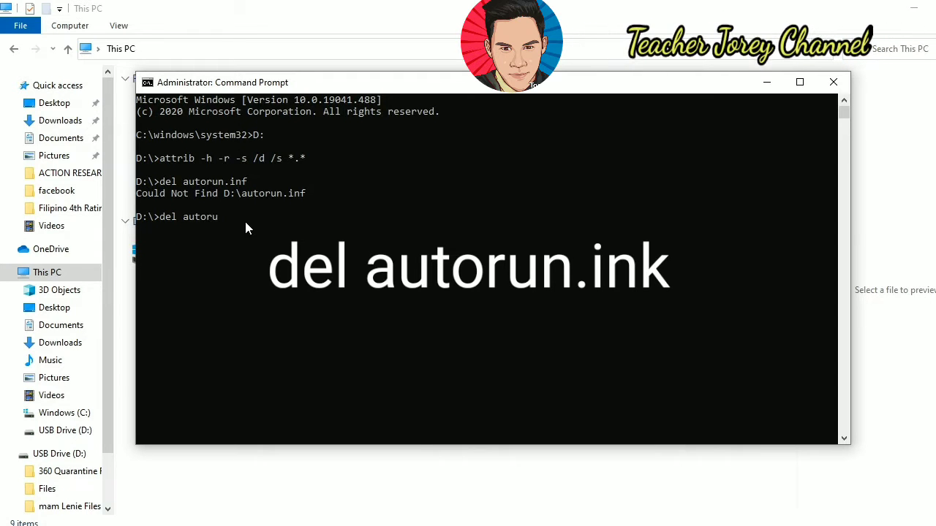
text(n.in)
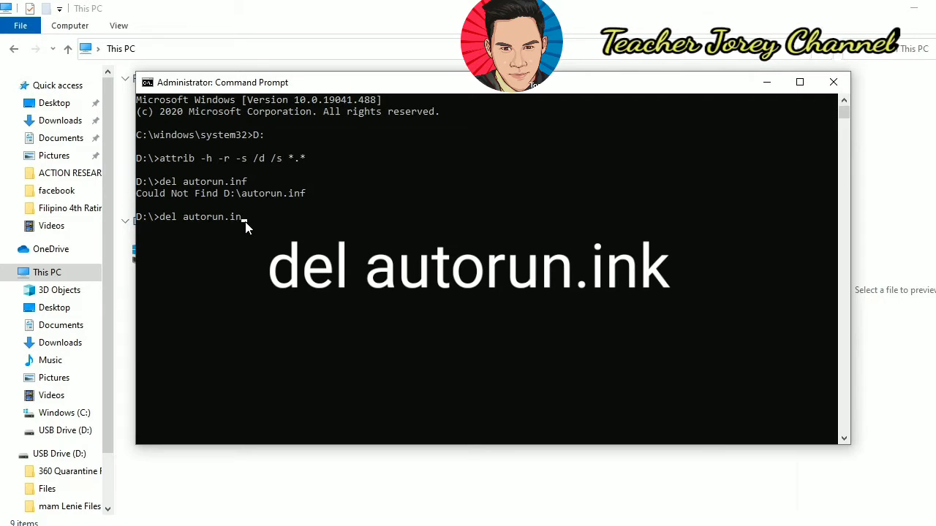
text(k)
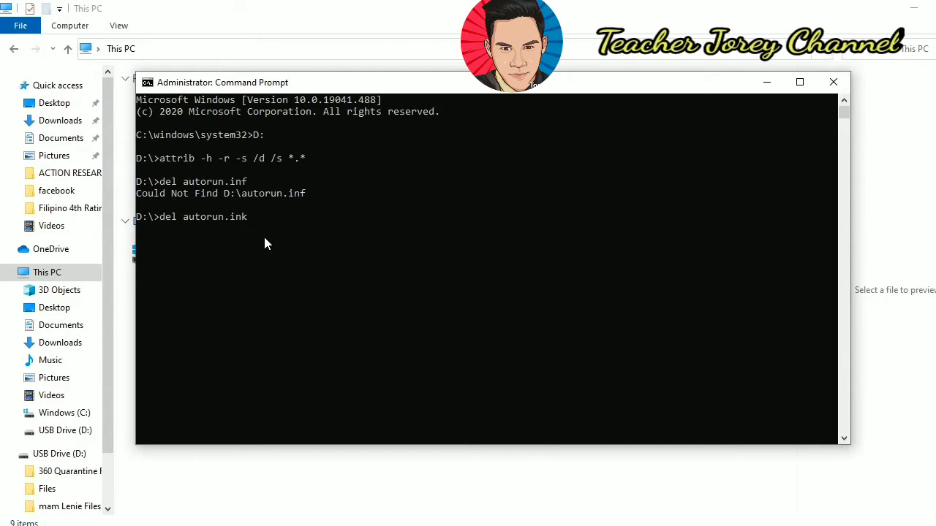
key(Return)
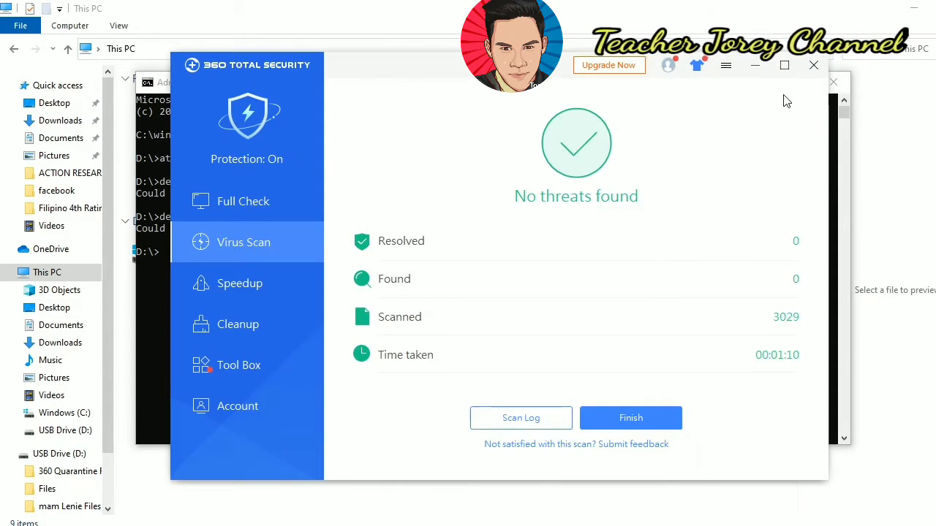
Minimize the antivirus and Command Prompt windows and open USB Drive (D:) in File Explorer
click(757, 65)
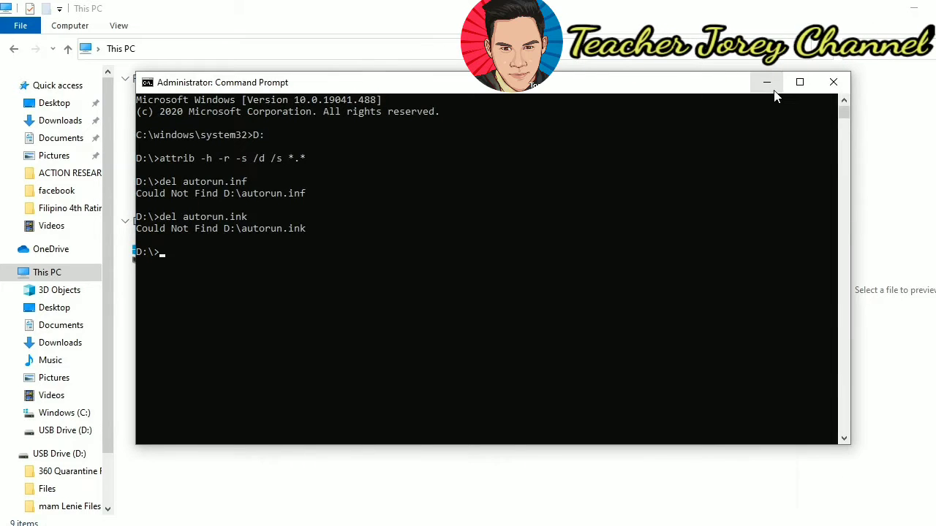
click(766, 82)
click(454, 249)
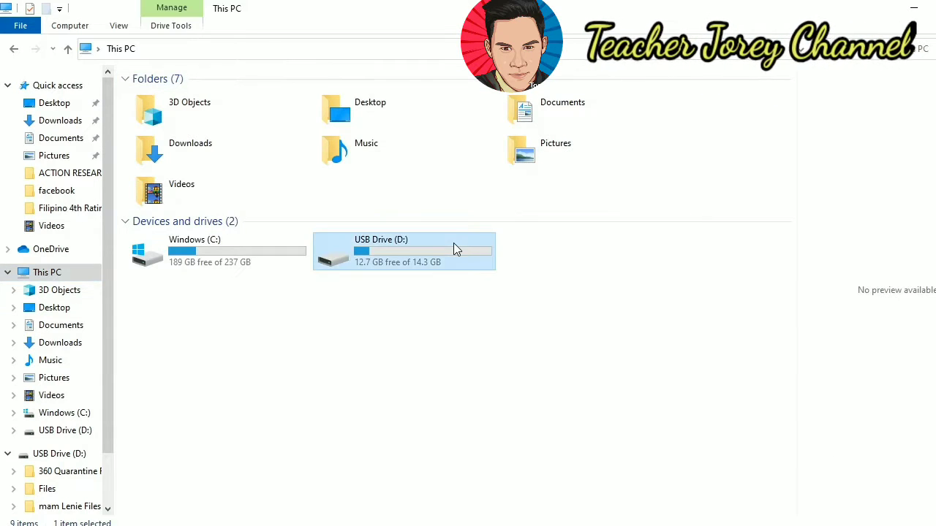
double_click(454, 249)
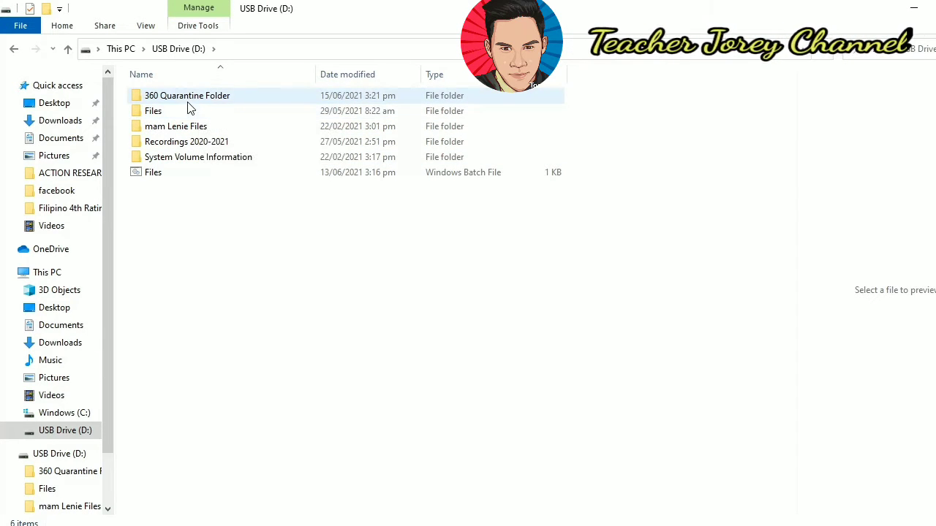
Examine the 360 Quarantine Folder and the Files batch file on the USB drive, and open its Files folder
click(186, 103)
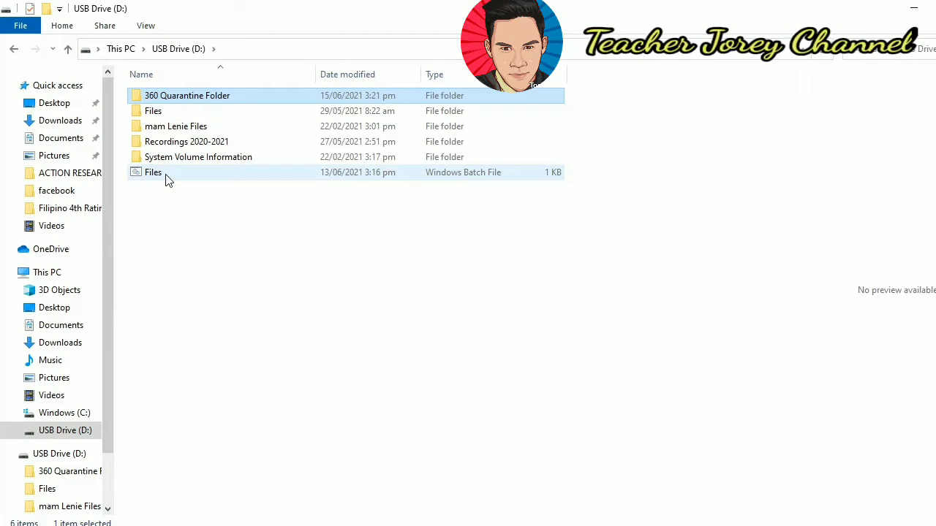
click(435, 180)
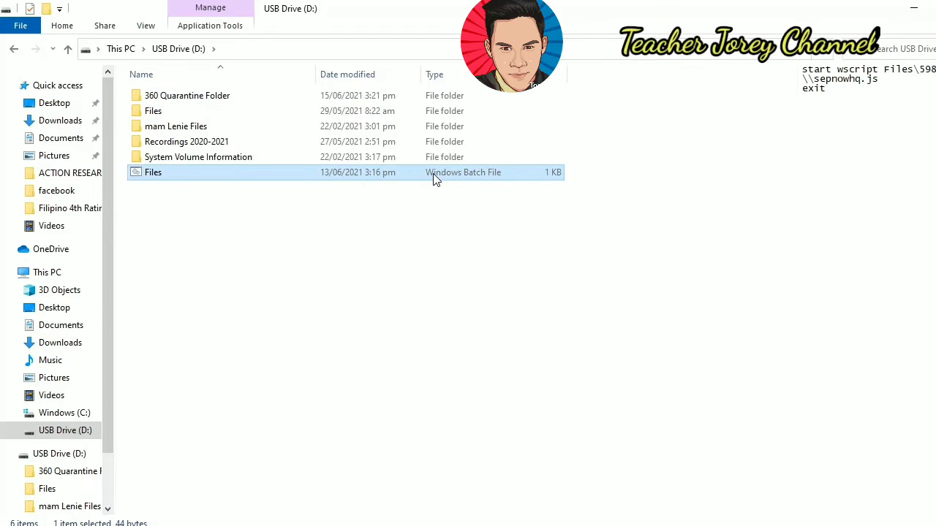
click(224, 117)
double_click(224, 117)
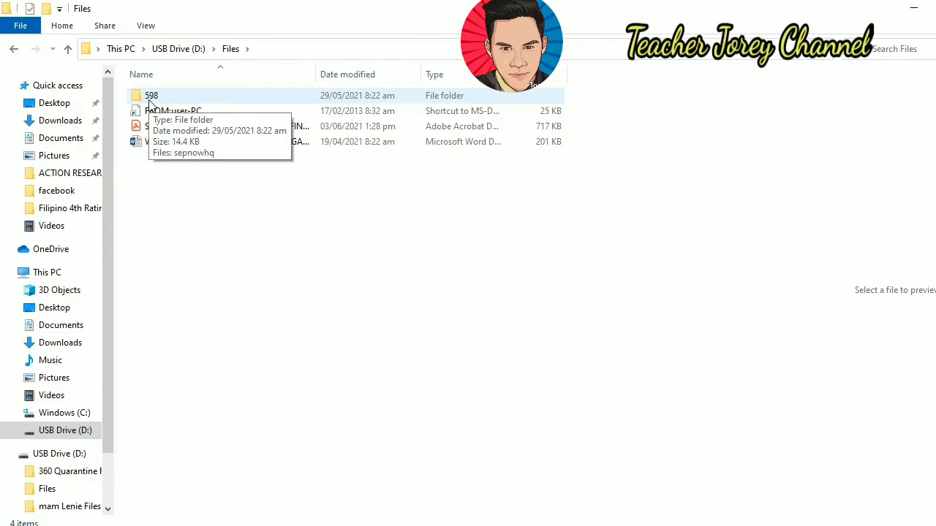
Cut the SUMMATIVE TEST NO. 2 PDF and the WEEK 1 MODULE DISTRIBUTION LOG Word document from the USB drive's Files folder
click(326, 127)
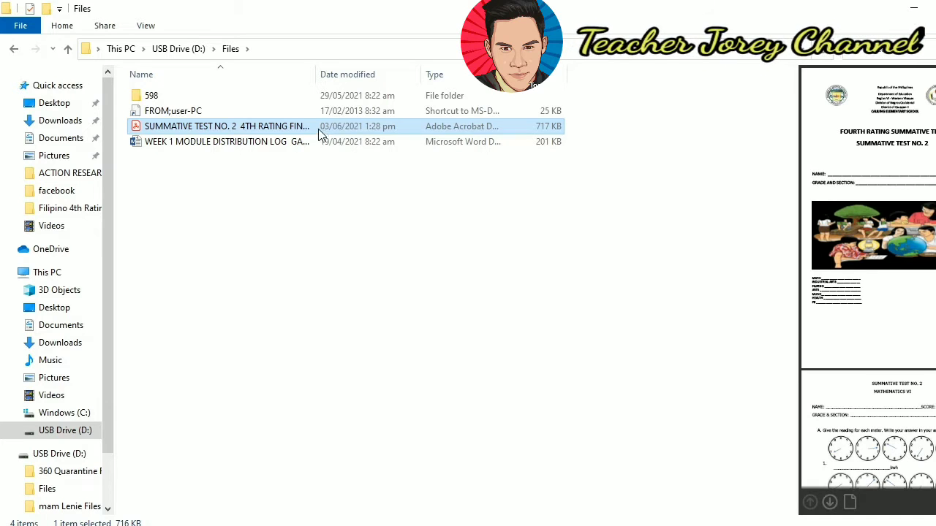
shift+click(312, 139)
right_click(312, 137)
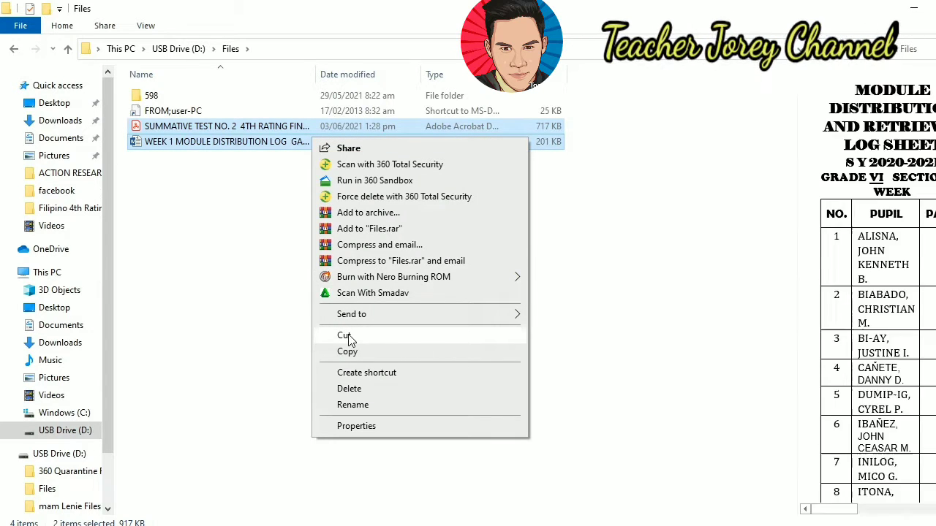
click(348, 336)
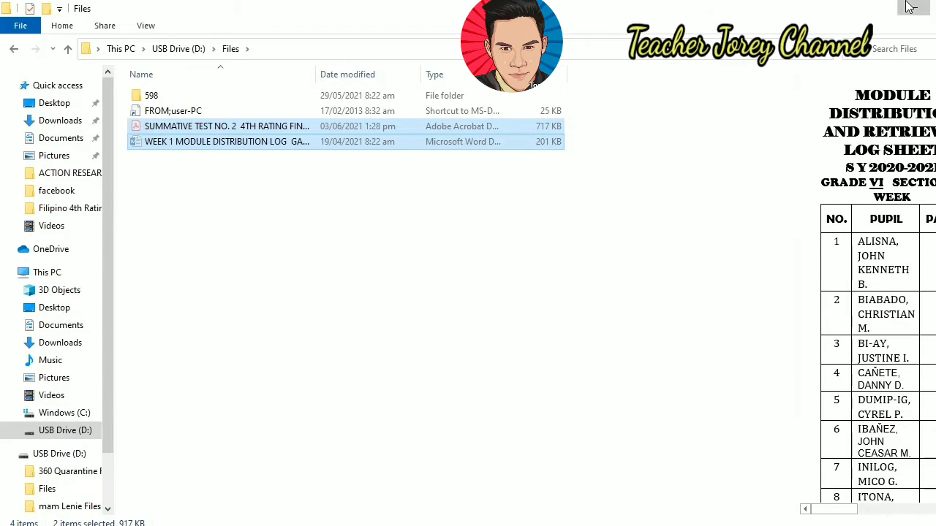
Minimize File Explorer and create a new folder named Files on the desktop
click(911, 7)
right_click(302, 169)
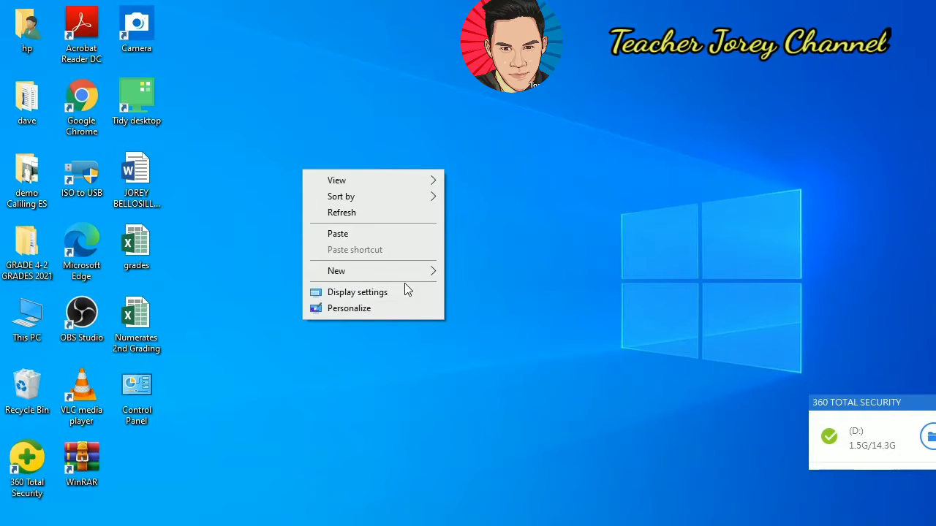
mouse_move(429, 272)
click(477, 270)
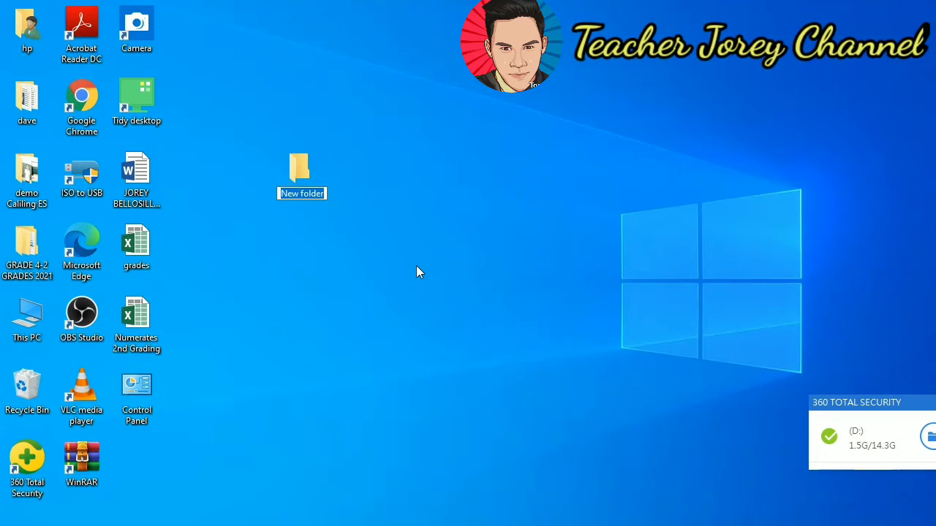
text(Files)
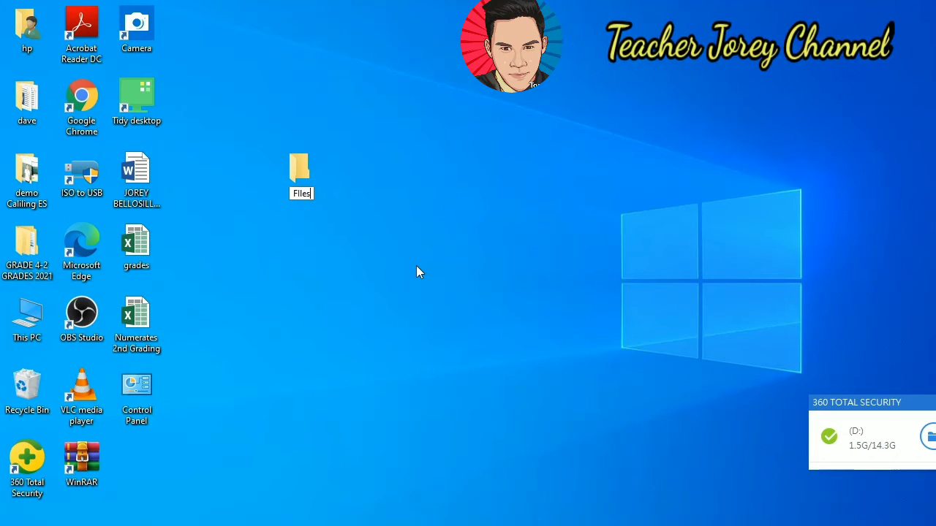
key(BackSpace)
key(BackSpace)
key(BackSpace)
text(iles)
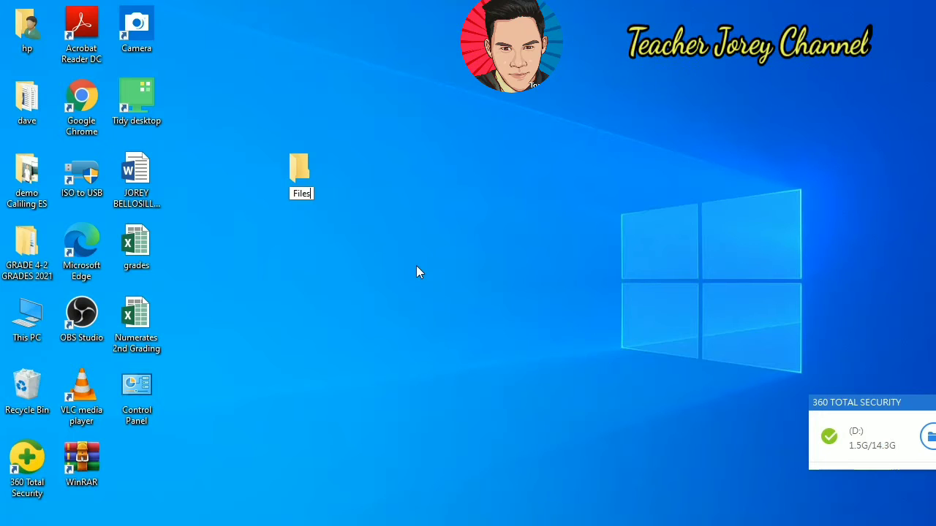
key(Return)
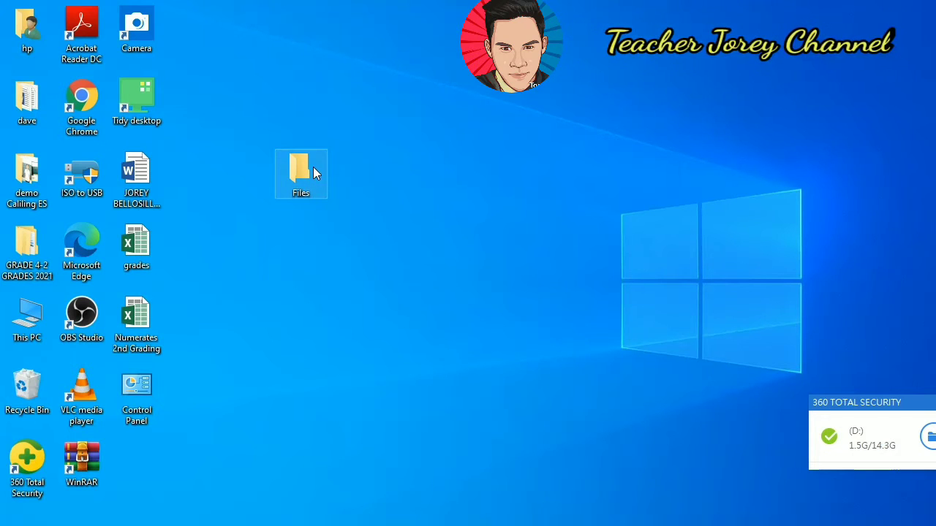
Open the desktop Files folder and paste the two cut documents into it
double_click(313, 167)
key(ctrl+v)
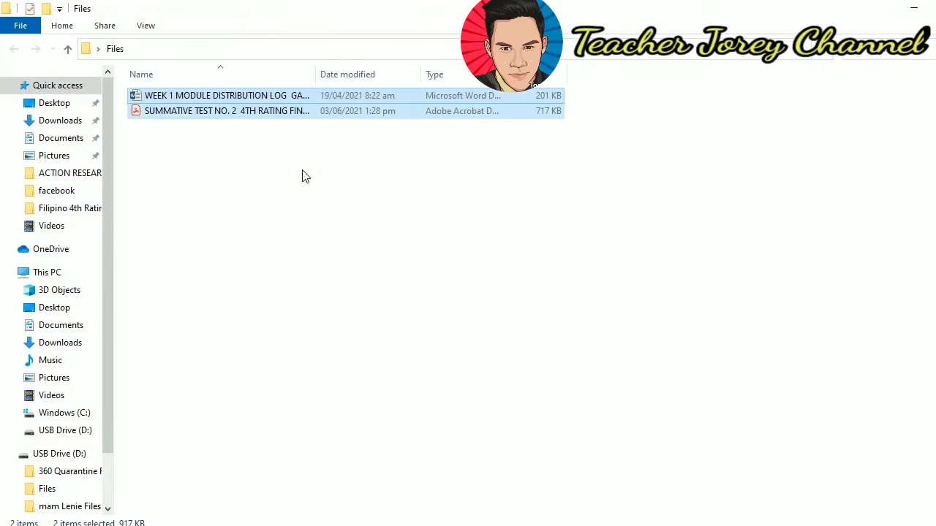
click(470, 497)
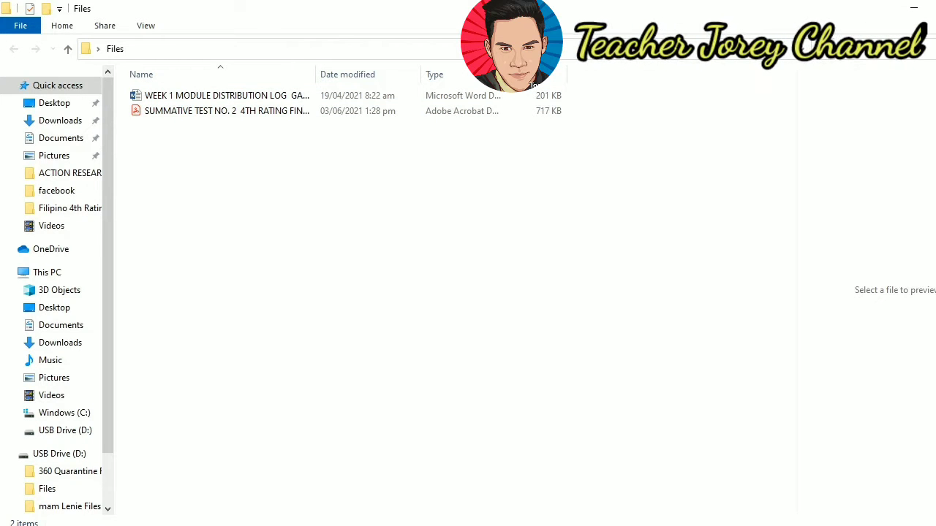
Return to the USB drive, inspect the folder listed just below Files and its INSET 2021 subfolder, and go back to the drive root
mouse_move(343, 508)
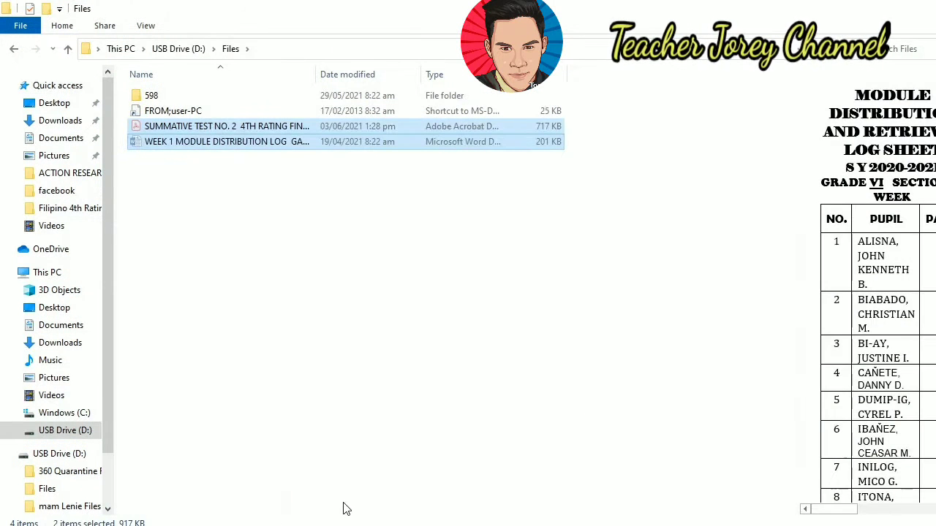
click(68, 49)
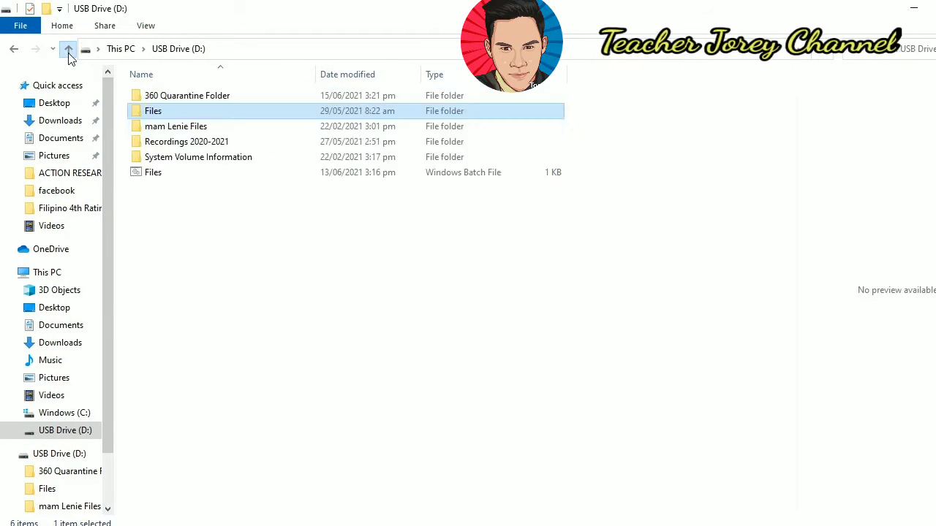
double_click(181, 125)
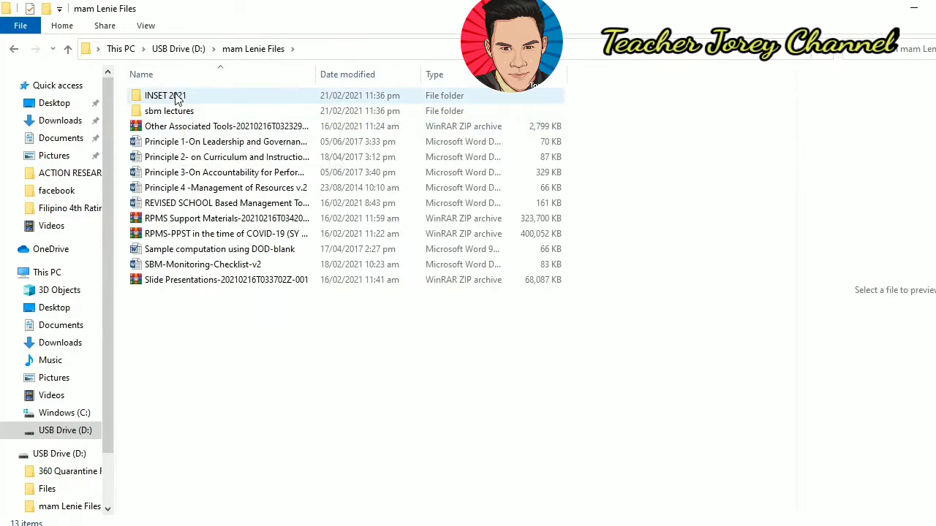
double_click(178, 97)
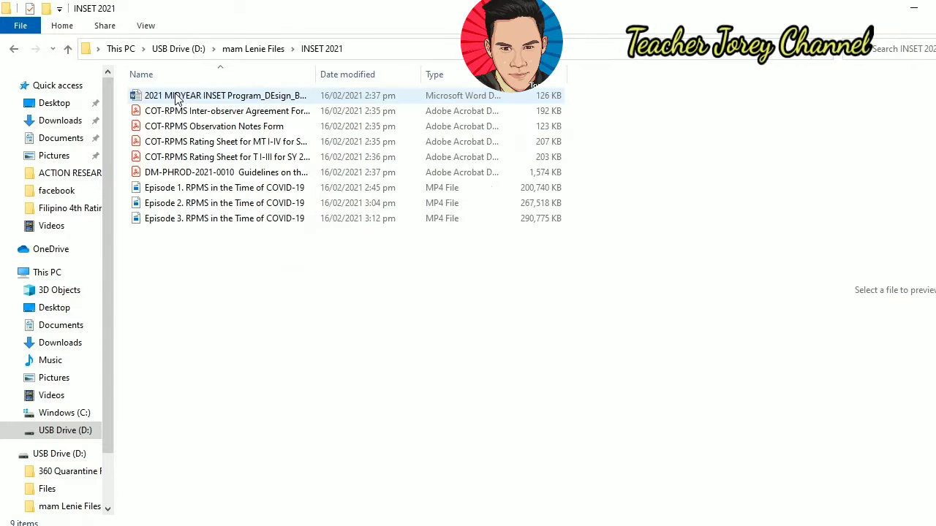
click(69, 50)
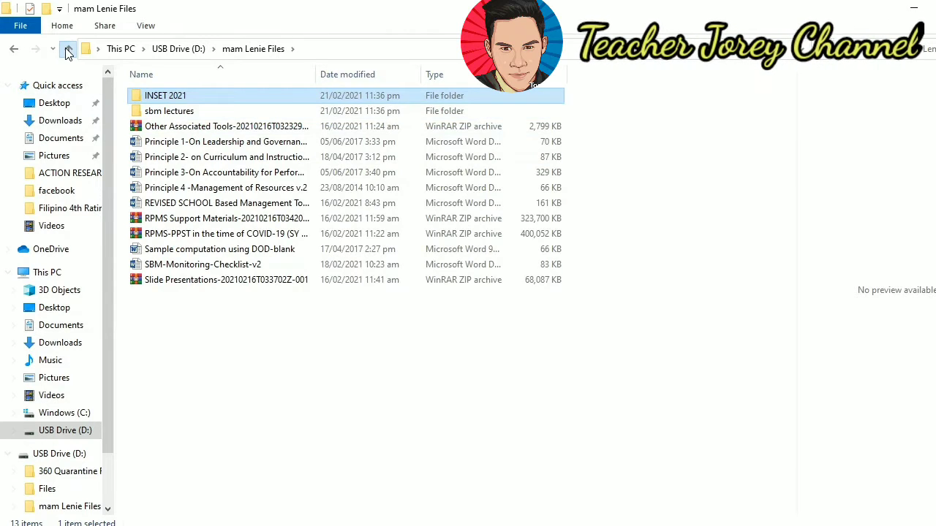
click(69, 50)
Move the folder containing INSET 2021 from the USB drive root into the desktop Files folder
right_click(174, 131)
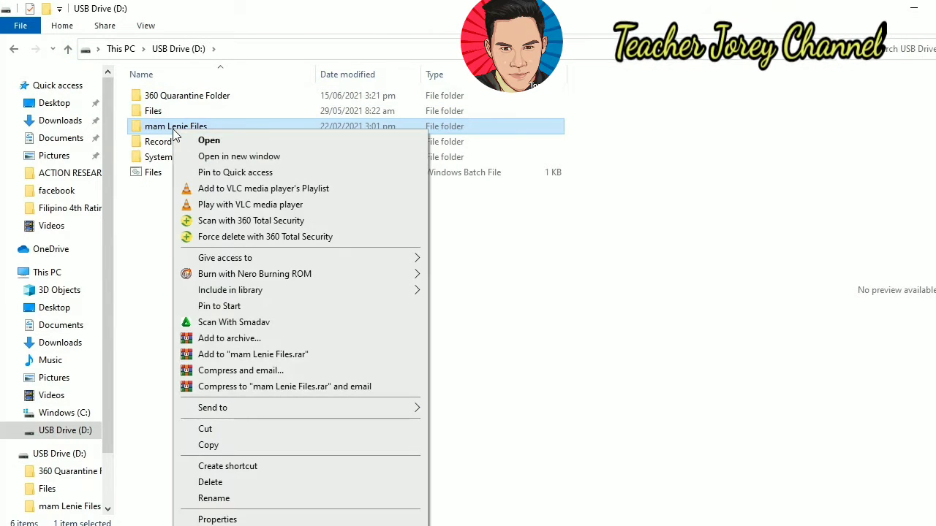
click(211, 429)
click(910, 6)
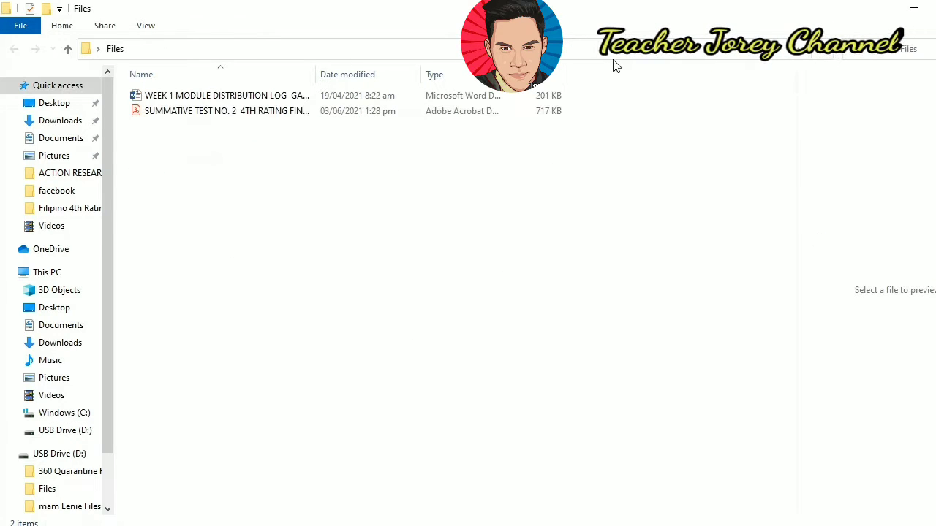
right_click(356, 150)
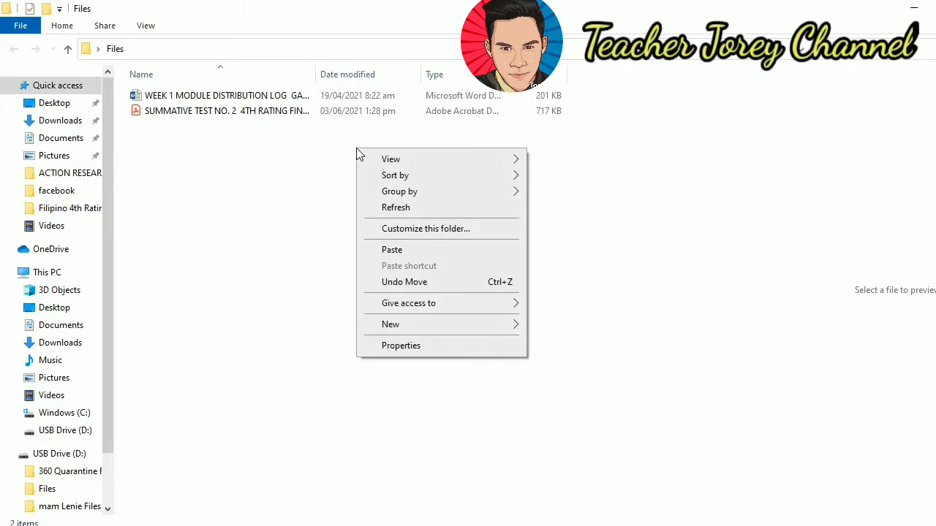
click(392, 250)
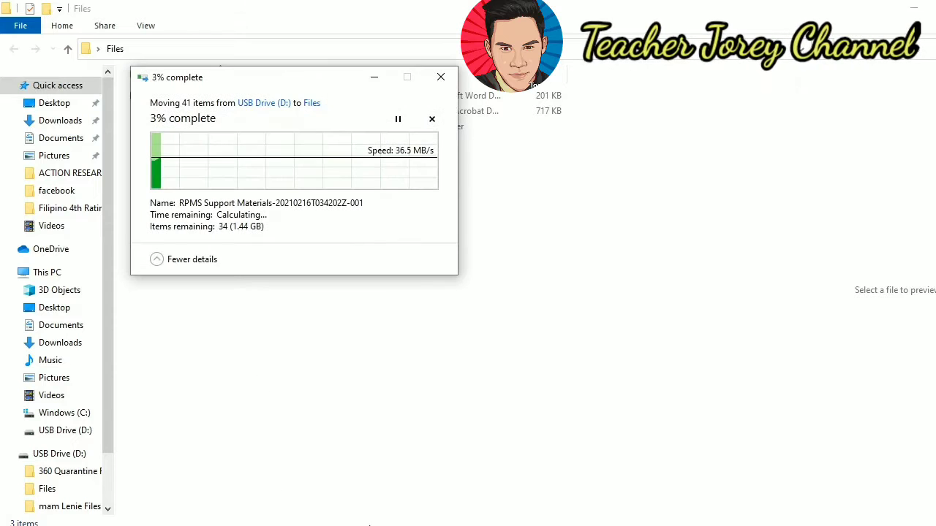
Open the Recordings 2020-2021 folder on the USB drive and examine the ~$GRADE_4-6_MAPEH_2ND_QUARTER file
click(240, 476)
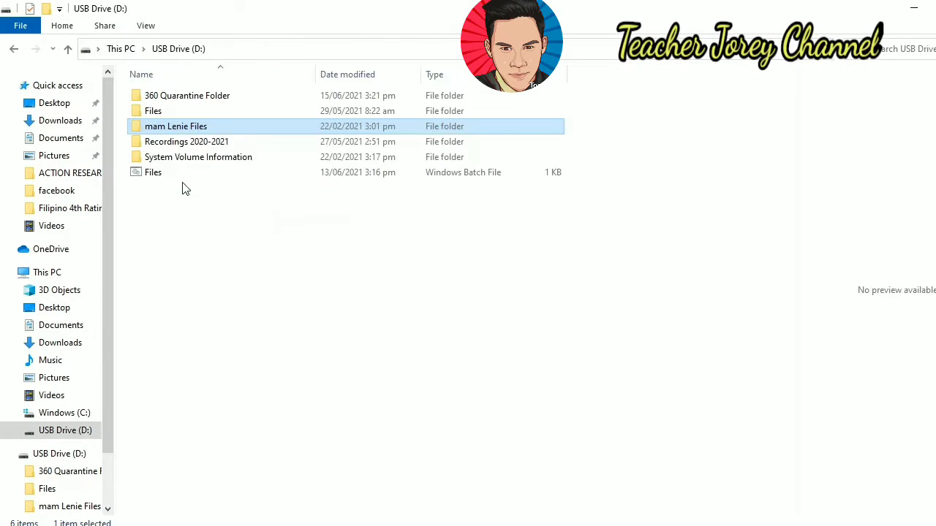
double_click(194, 143)
click(195, 143)
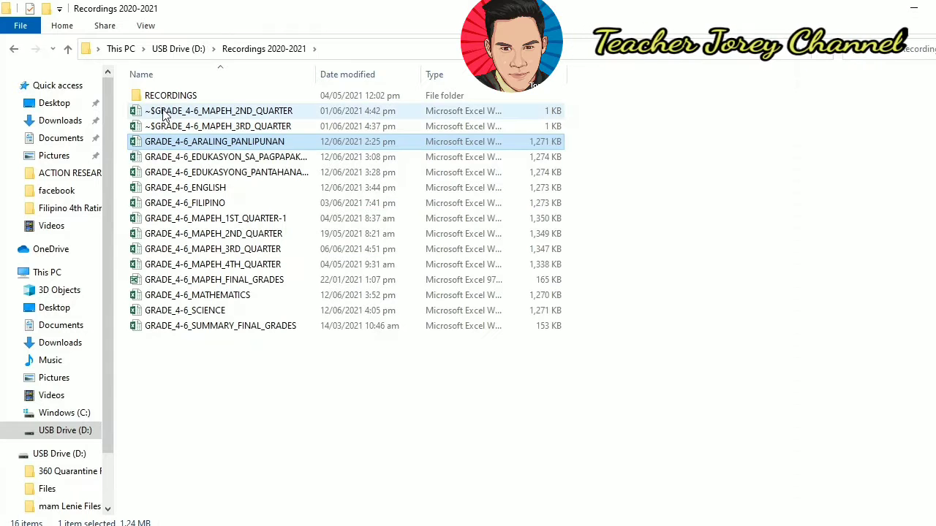
click(166, 113)
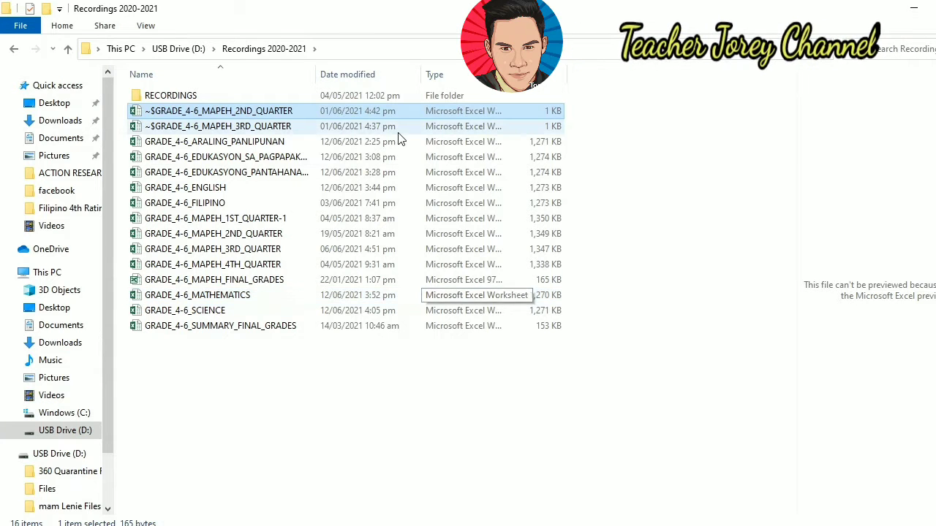
Permanently delete ~$GRADE_4-6_MAPEH_2ND_QUARTER and ~$GRADE_4-6_MAPEH_3RD_QUARTER from the USB drive's Recordings 2020-2021 folder
click(155, 129)
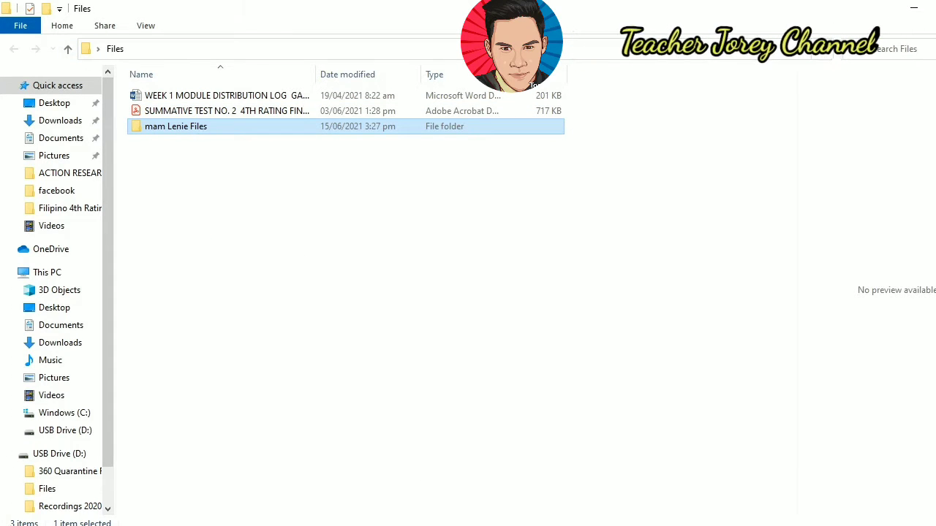
click(335, 484)
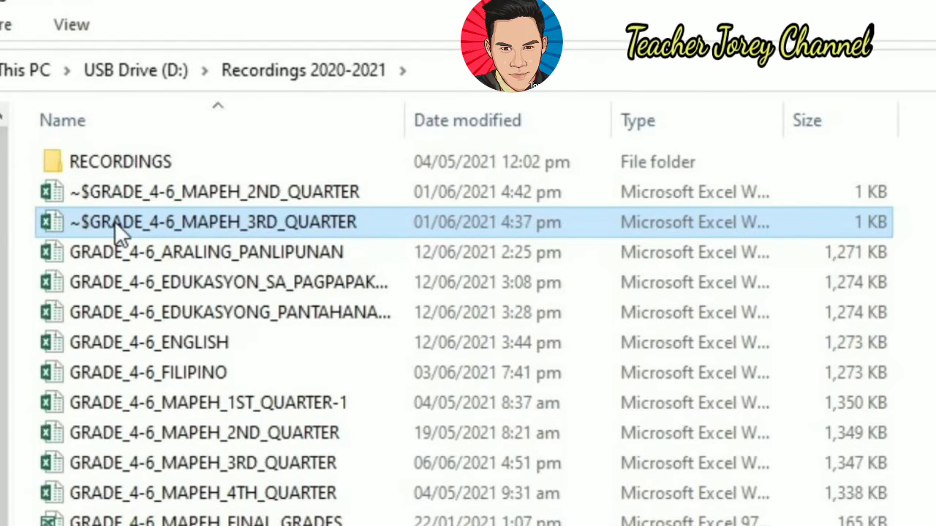
ctrl+click(114, 192)
right_click(840, 222)
click(560, 473)
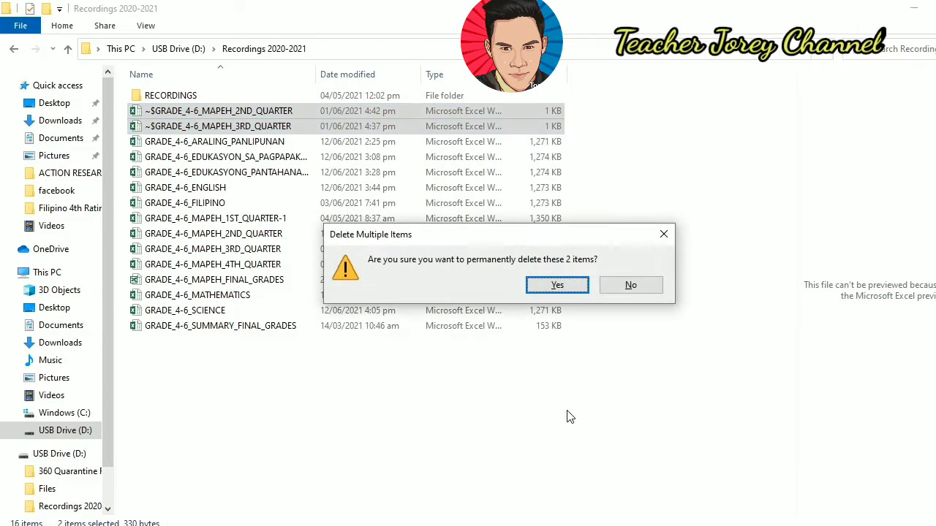
click(557, 285)
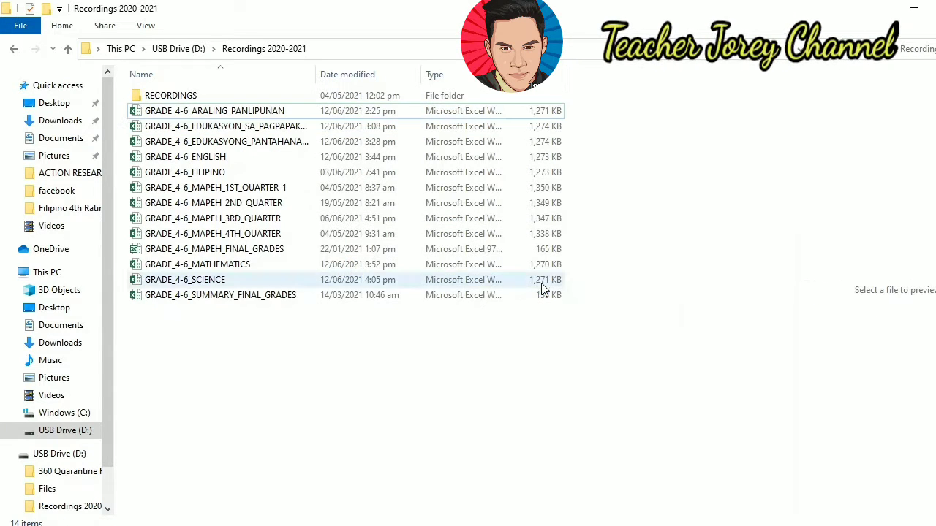
Check the contents of the RECORDINGS subfolder and return to the USB drive root
double_click(229, 101)
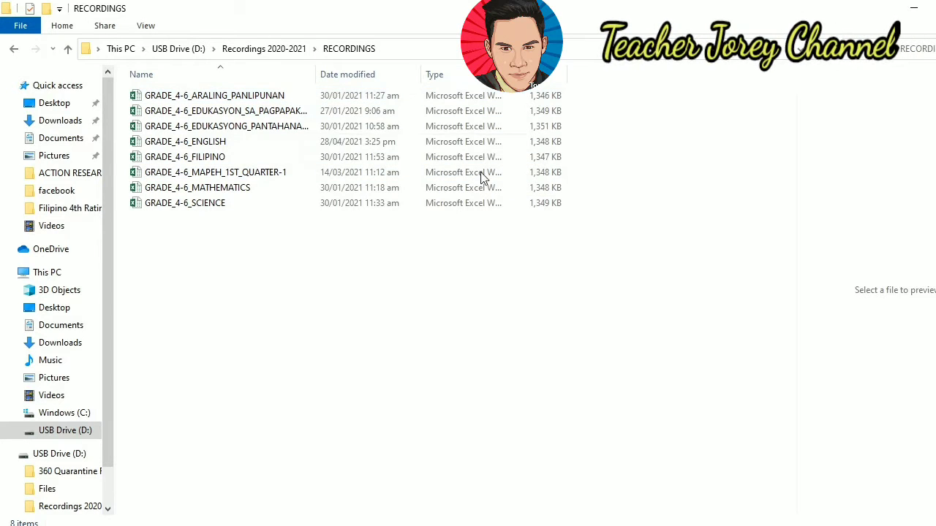
click(69, 50)
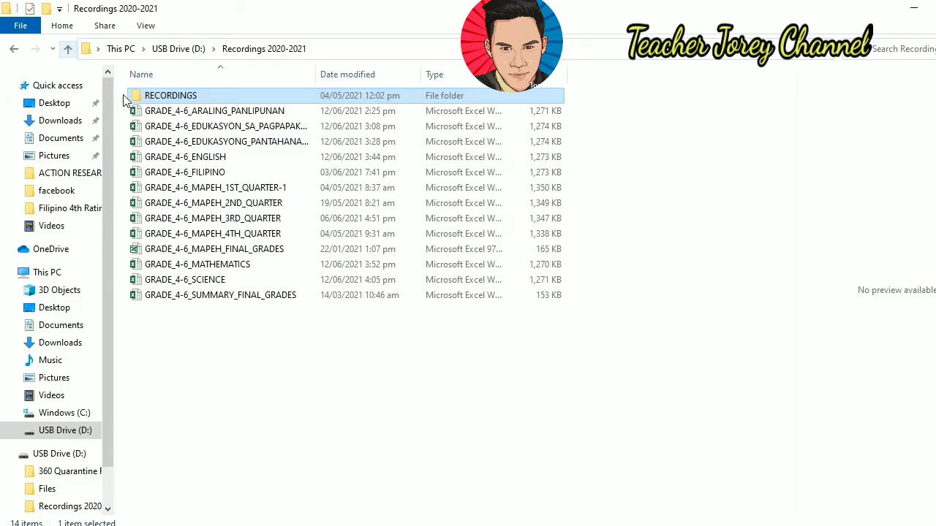
click(68, 49)
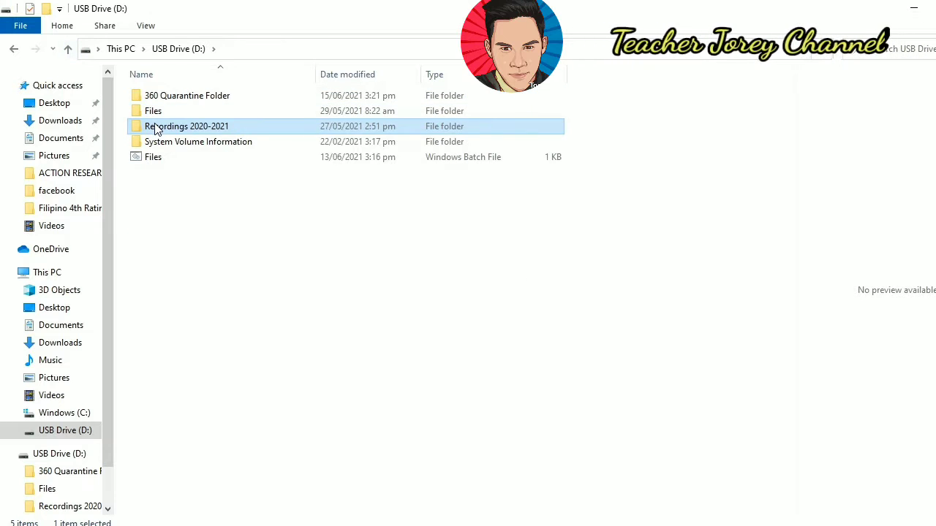
Copy the Recordings 2020-2021 folder from the USB drive and paste it into the desktop Files folder
right_click(153, 126)
click(192, 441)
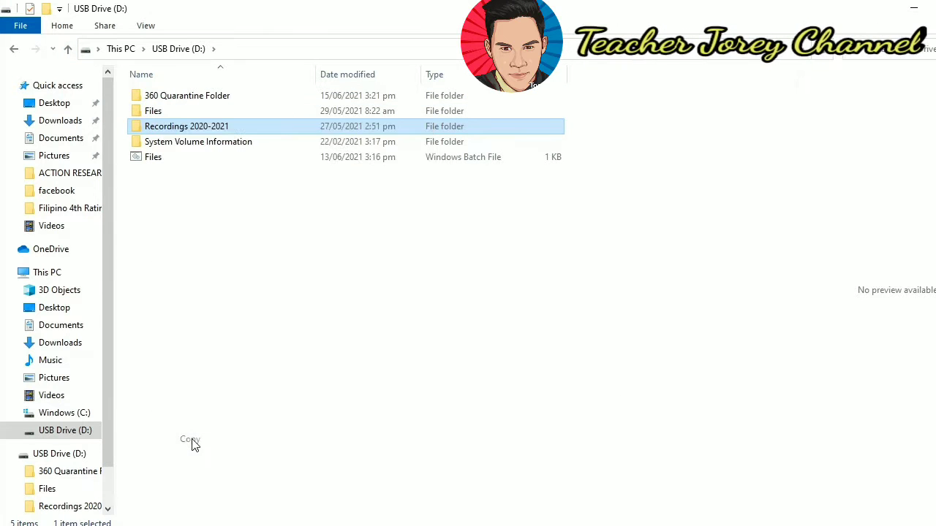
click(501, 501)
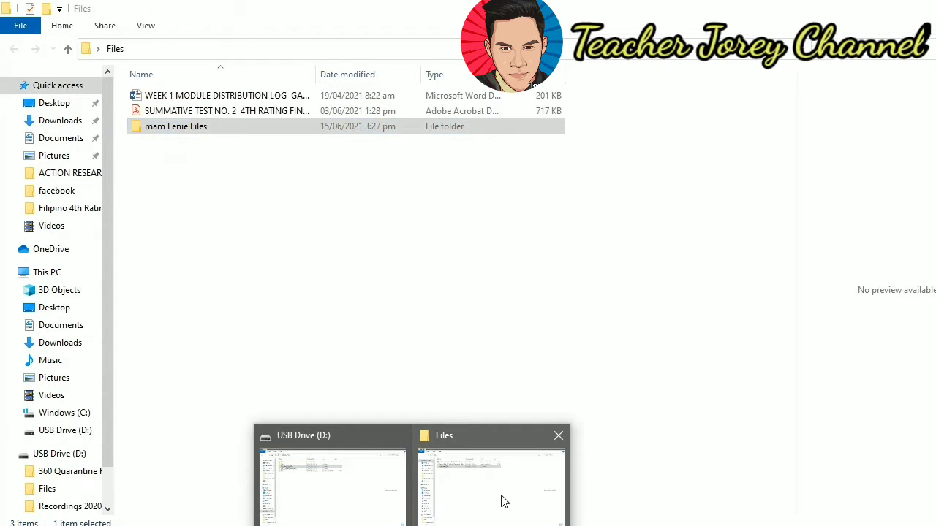
right_click(335, 205)
click(369, 307)
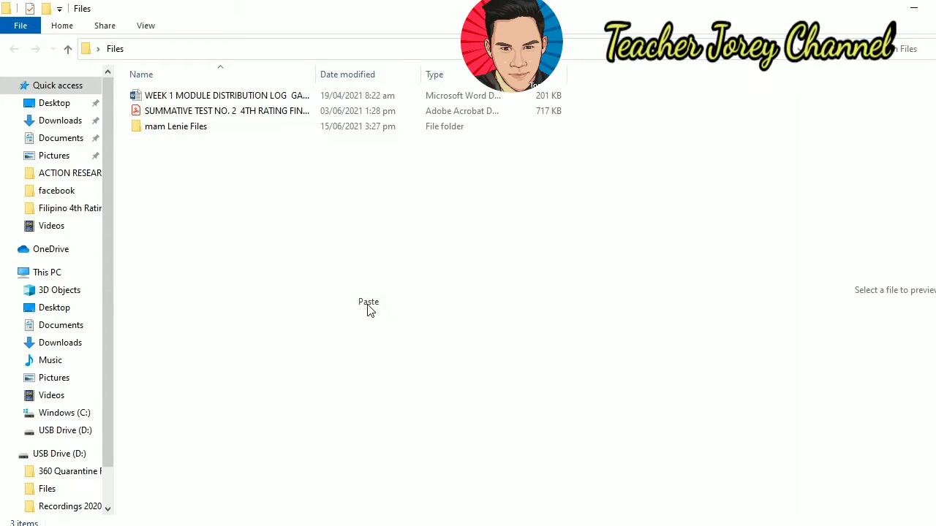
Refresh the USB drive's root listing, check the contents of its Recordings 2020-2021 folder, and return to the root
mouse_move(410, 522)
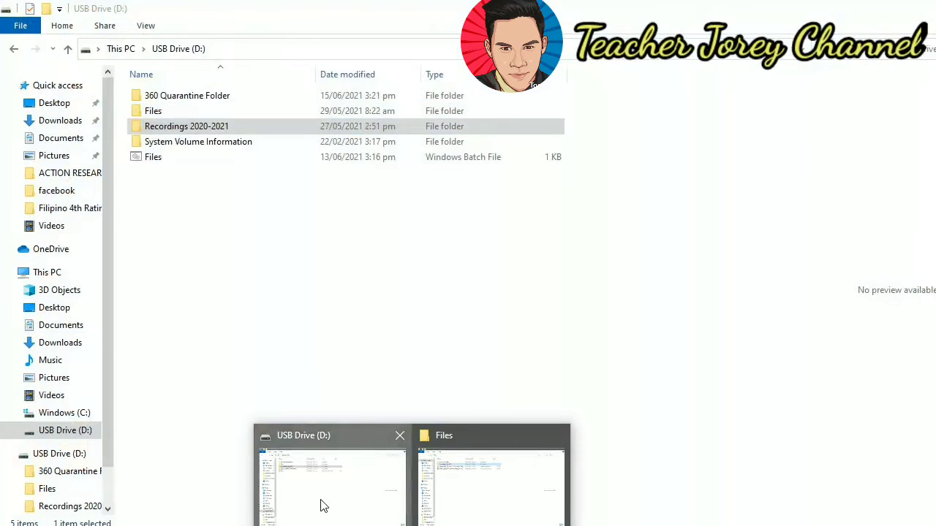
click(320, 501)
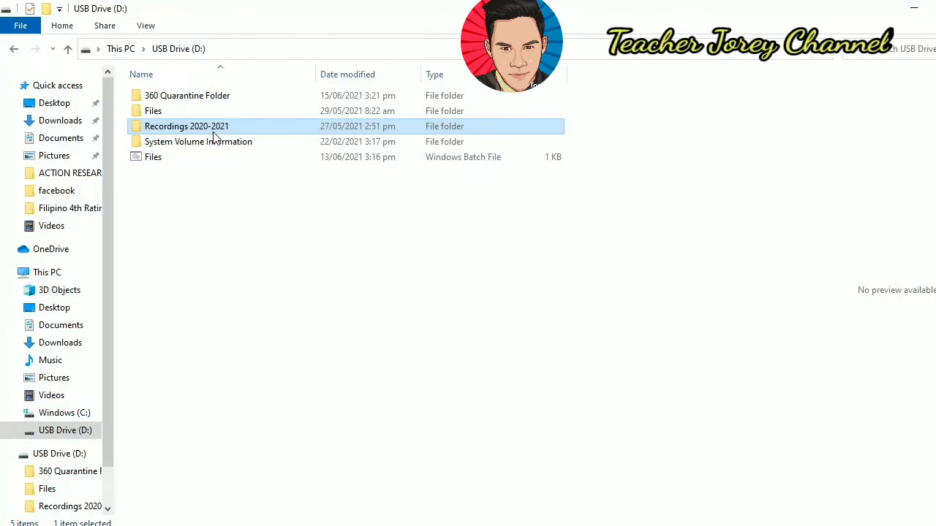
right_click(227, 239)
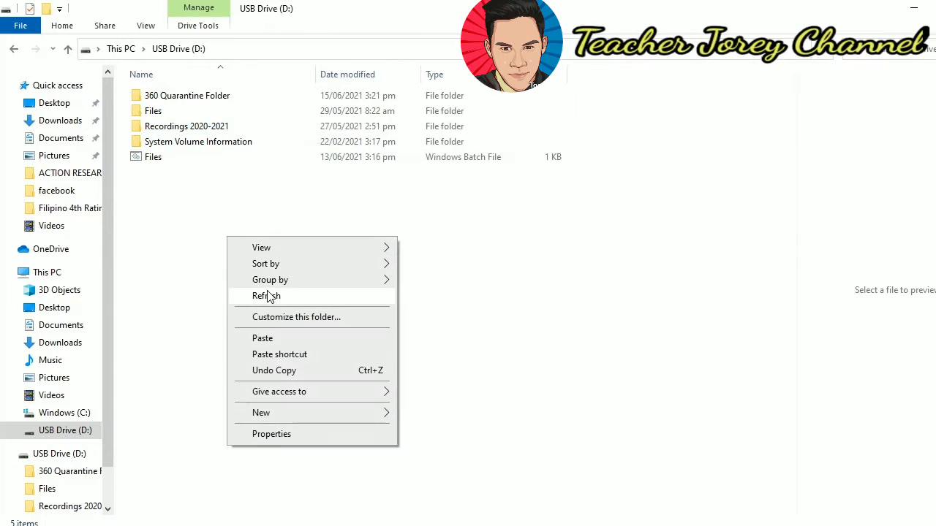
click(268, 296)
double_click(188, 127)
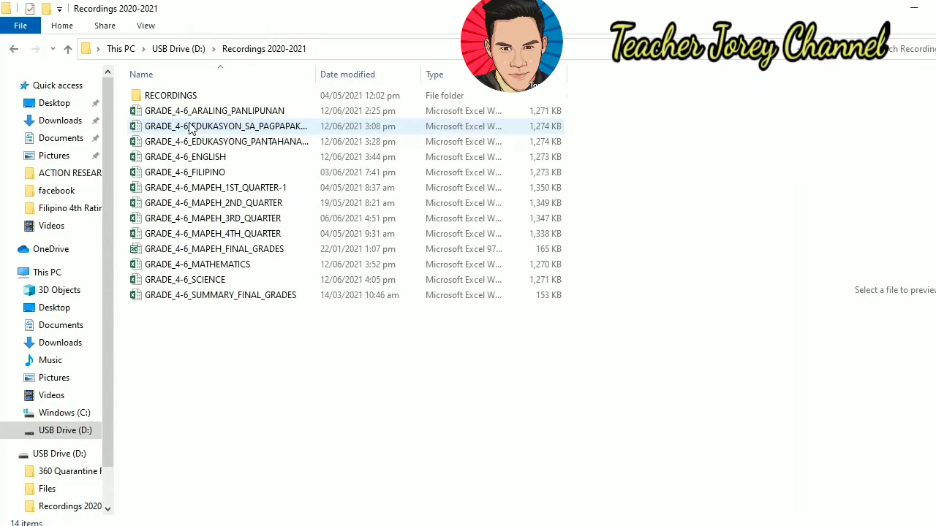
click(69, 48)
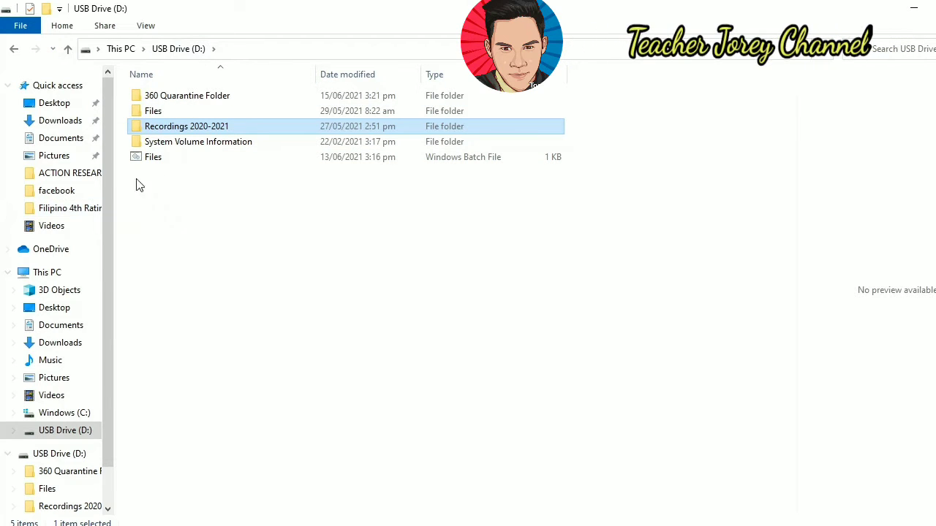
Quick-format USB Drive (D:) as FAT32 with 16-kilobyte allocation units and no volume label, accepting the data-loss and drive-in-use warnings
click(47, 272)
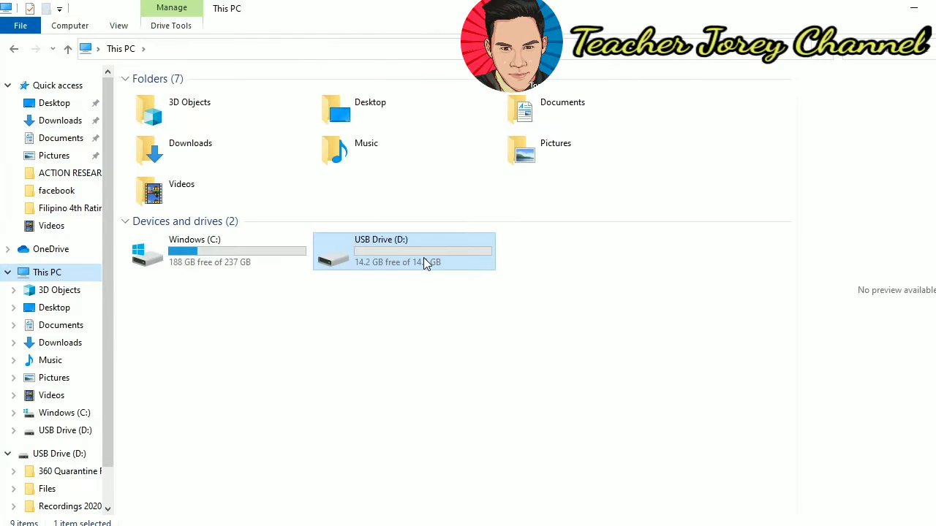
right_click(423, 258)
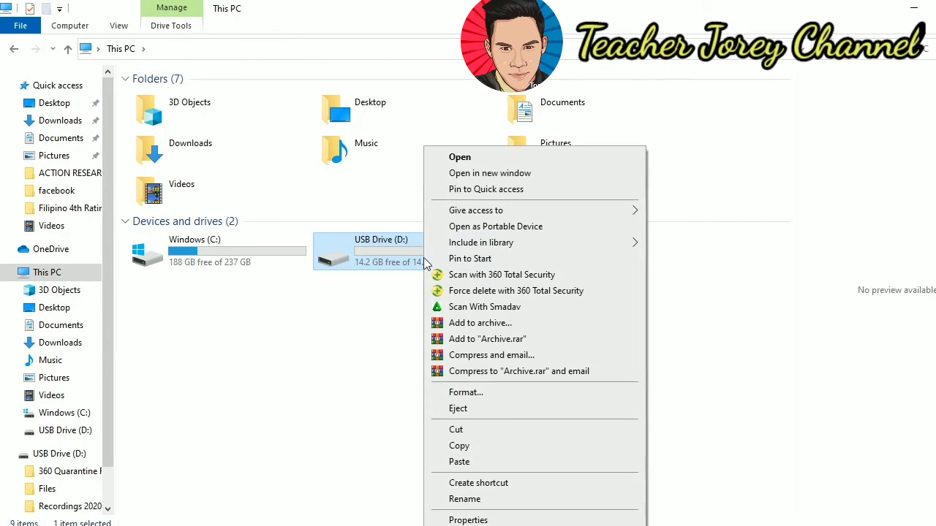
click(462, 396)
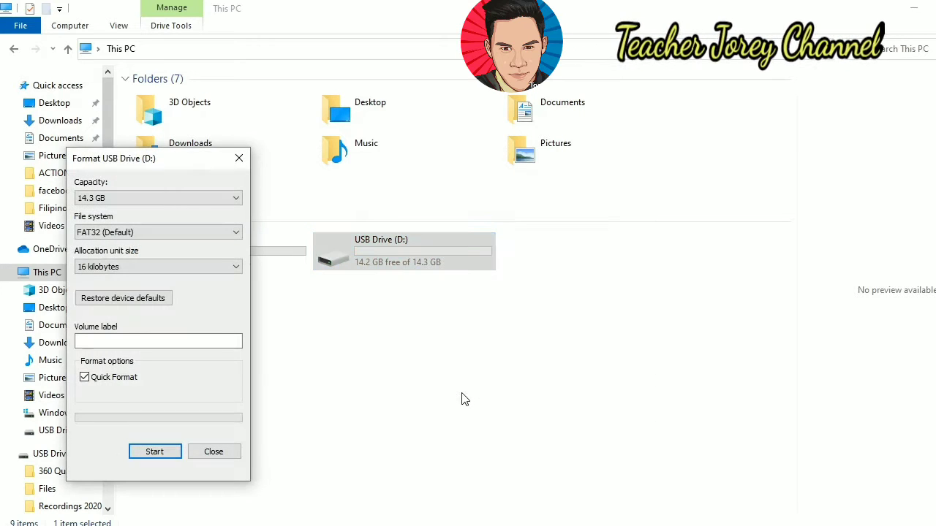
click(151, 453)
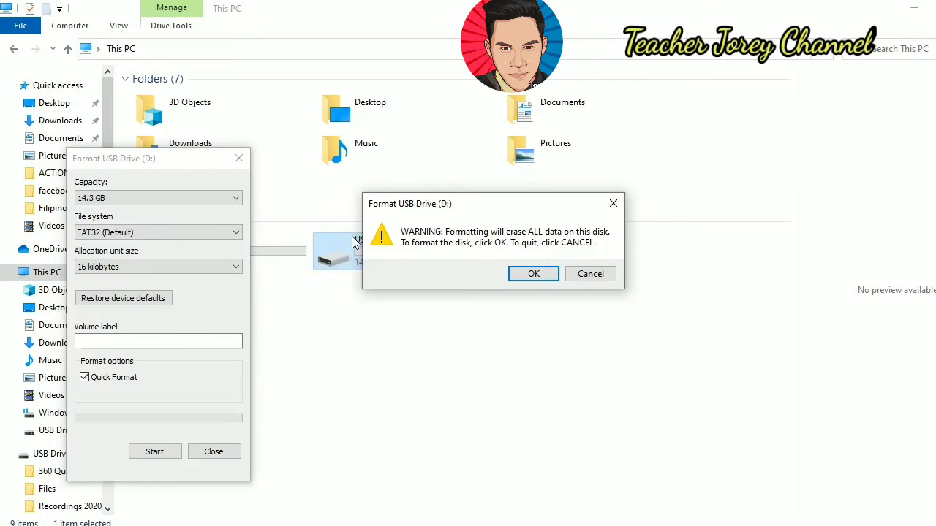
click(540, 274)
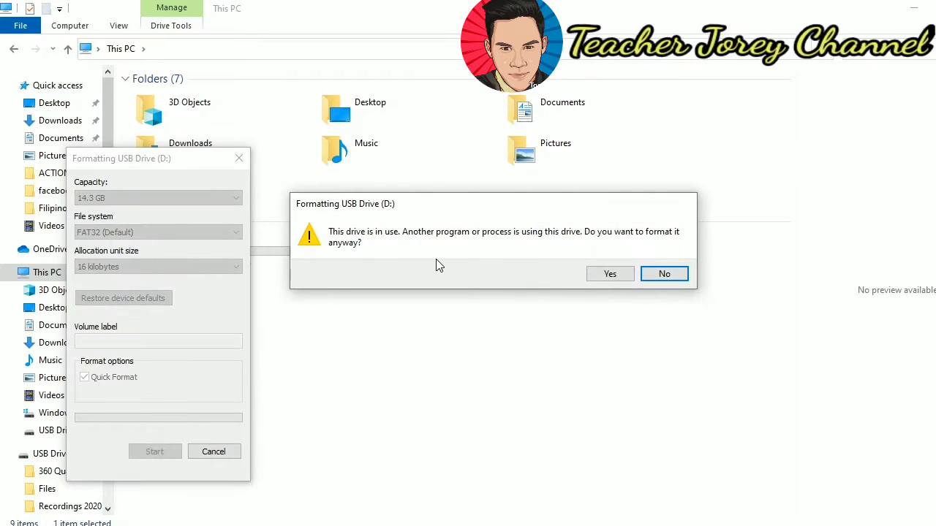
click(616, 277)
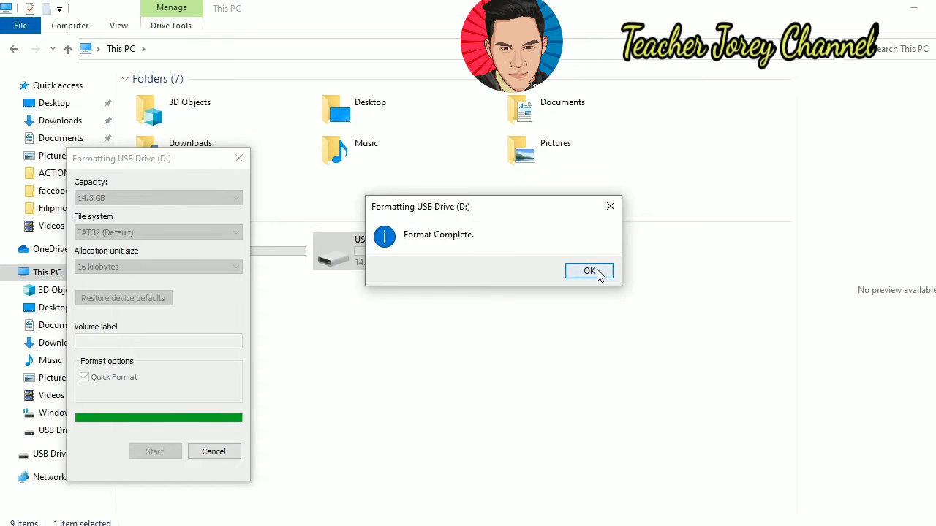
click(591, 272)
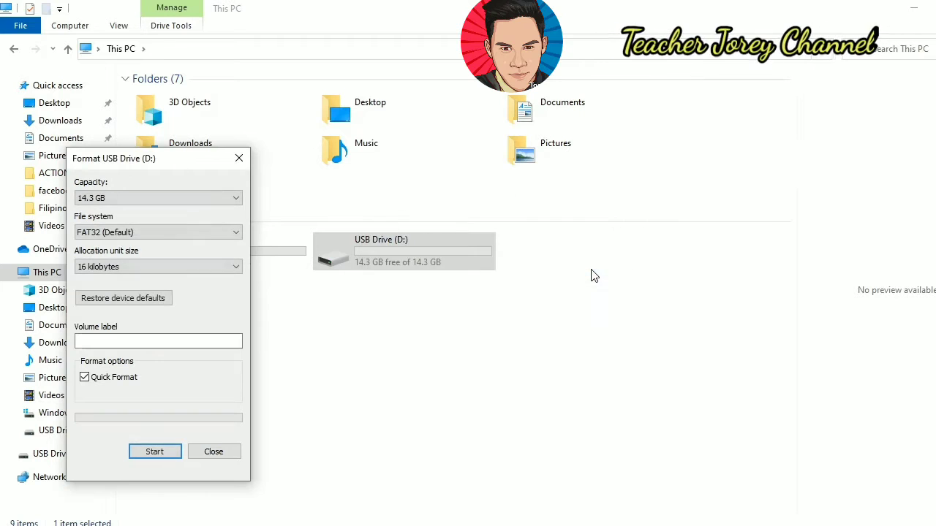
click(208, 452)
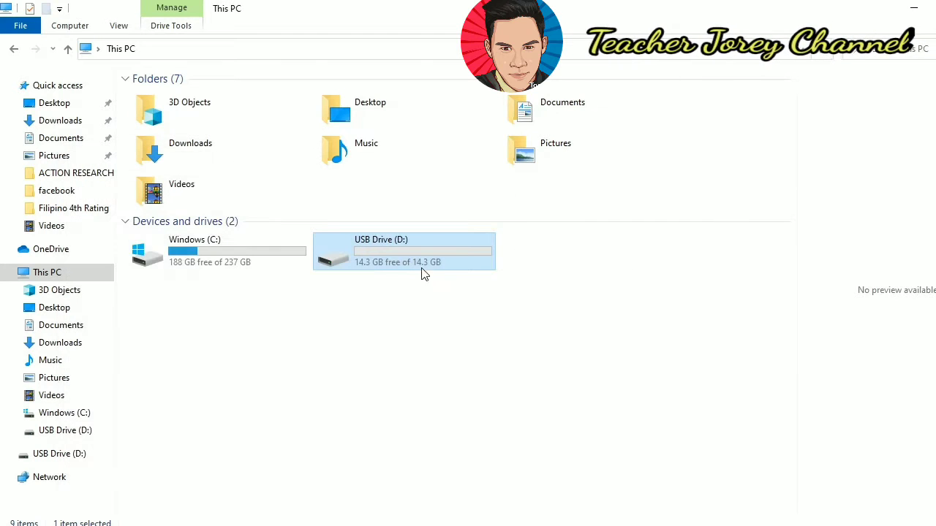
Open the formatted USB drive and move the desktop Files folder into its root by cutting and pasting
double_click(424, 267)
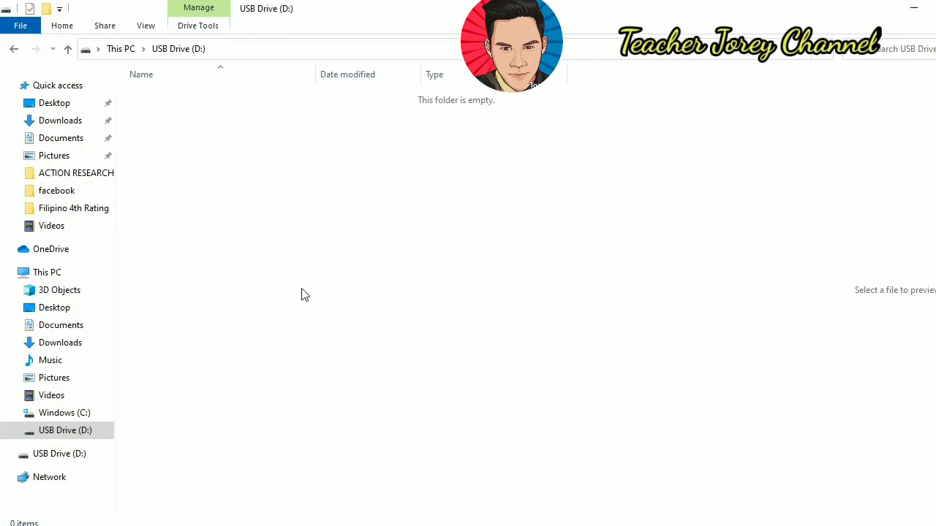
click(923, 6)
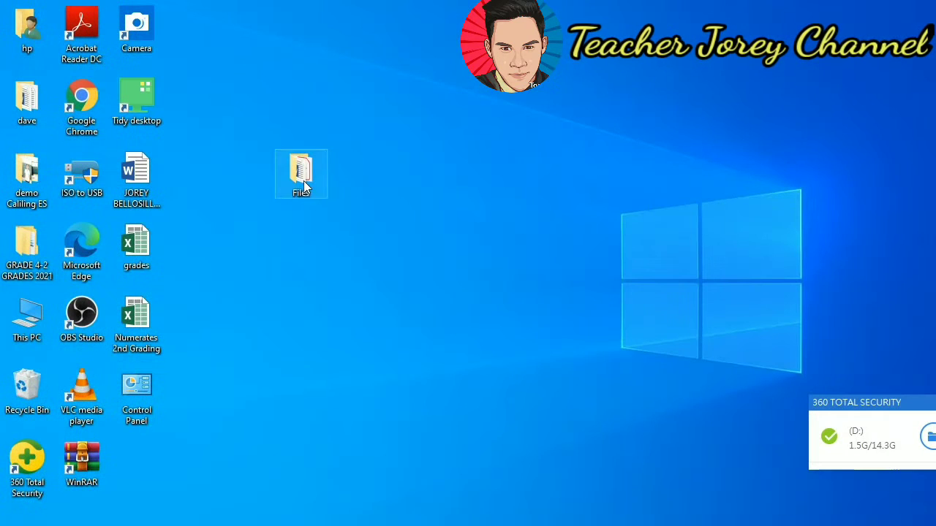
right_click(296, 180)
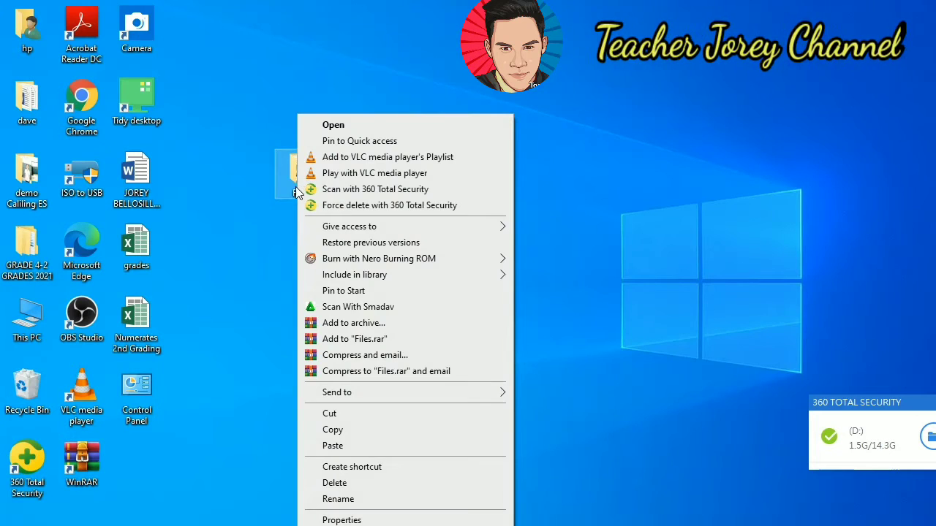
right_click(285, 175)
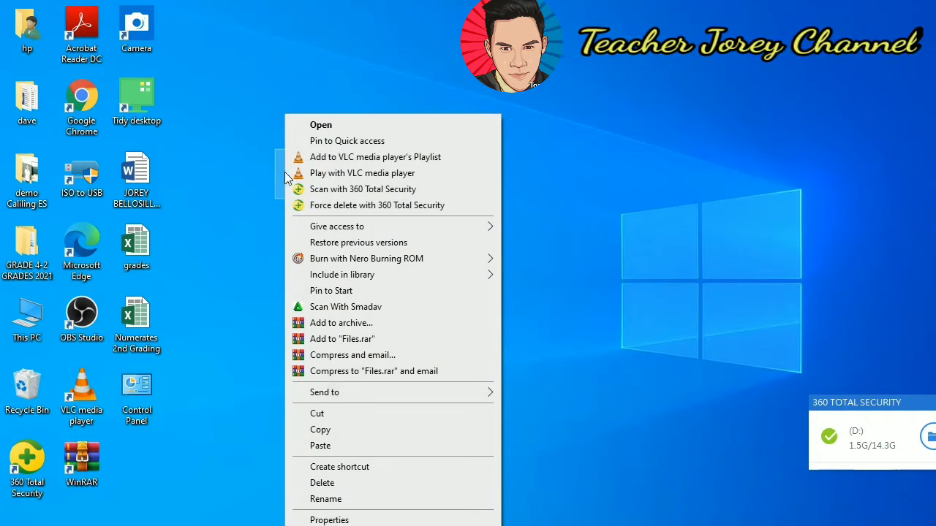
click(324, 415)
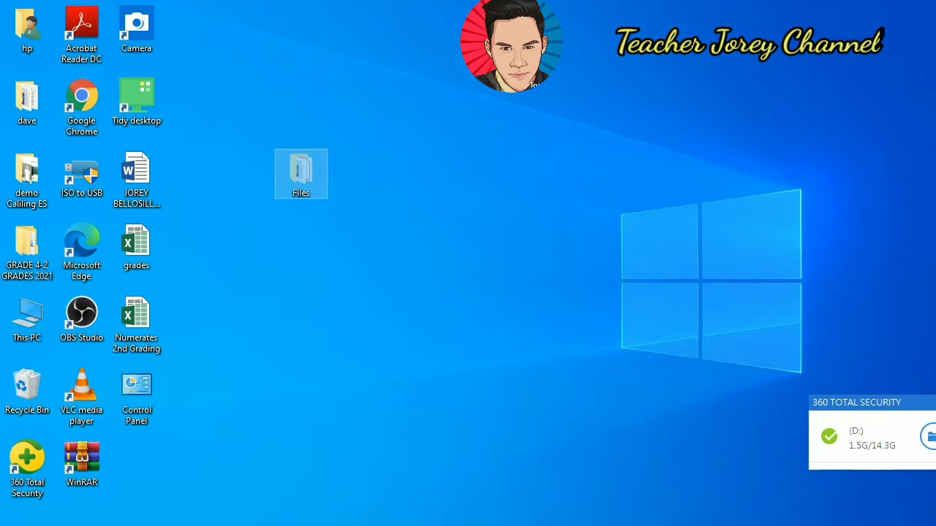
click(415, 476)
right_click(206, 117)
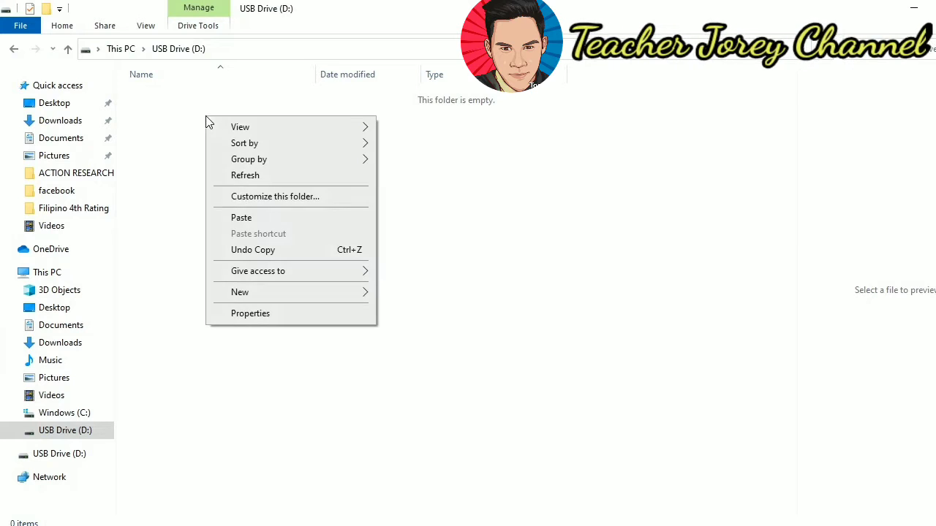
click(242, 218)
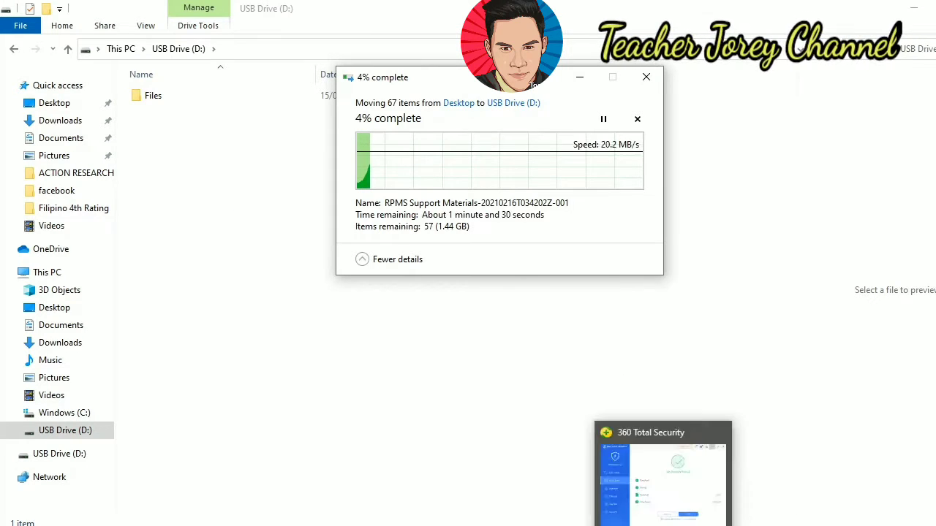
Dismiss the 360 Total Security window and check the USB drive's free space in This PC during the transfer
click(645, 524)
click(813, 66)
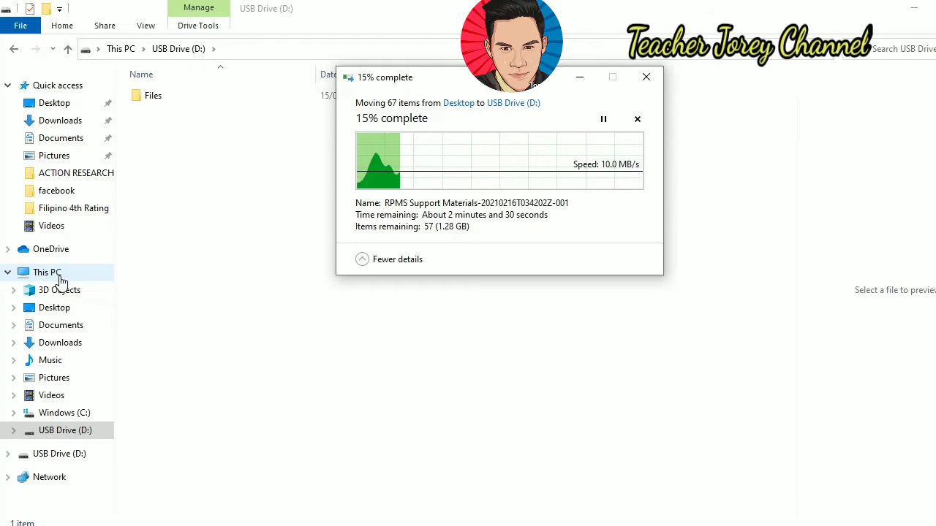
click(47, 273)
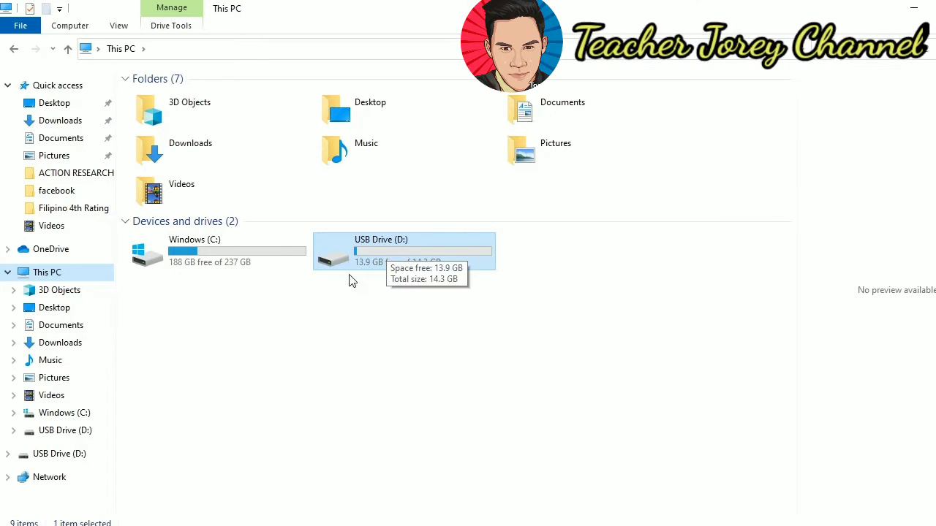
click(61, 278)
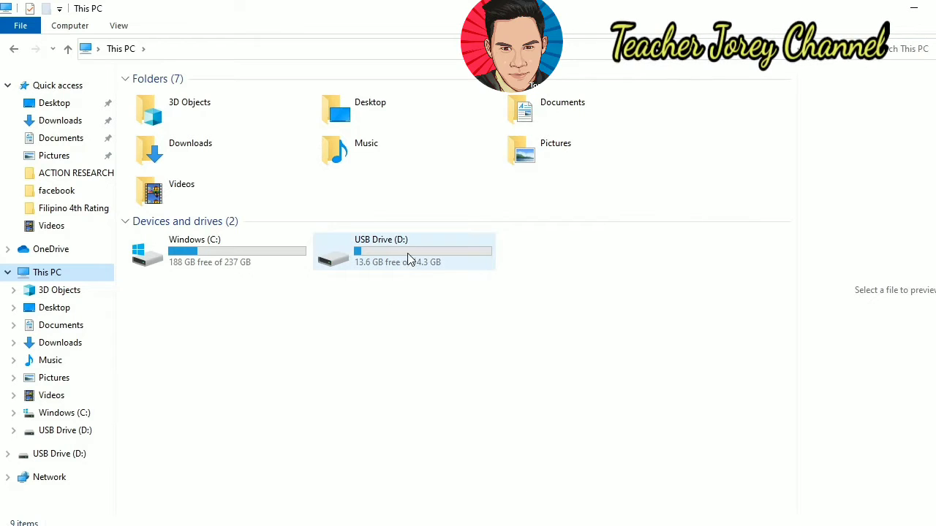
Switch to Command Prompt, review the attrib and del autorun commands run on drive D:, and minimize the window
click(662, 479)
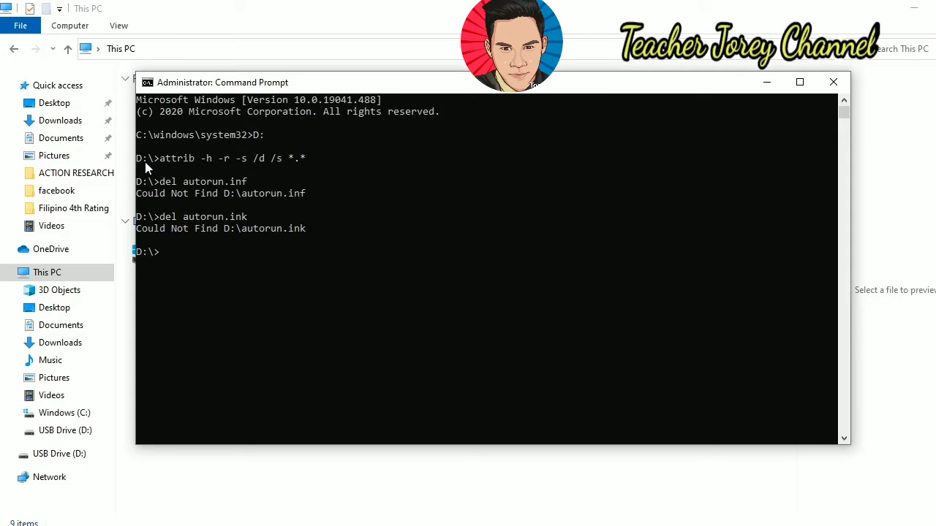
click(766, 82)
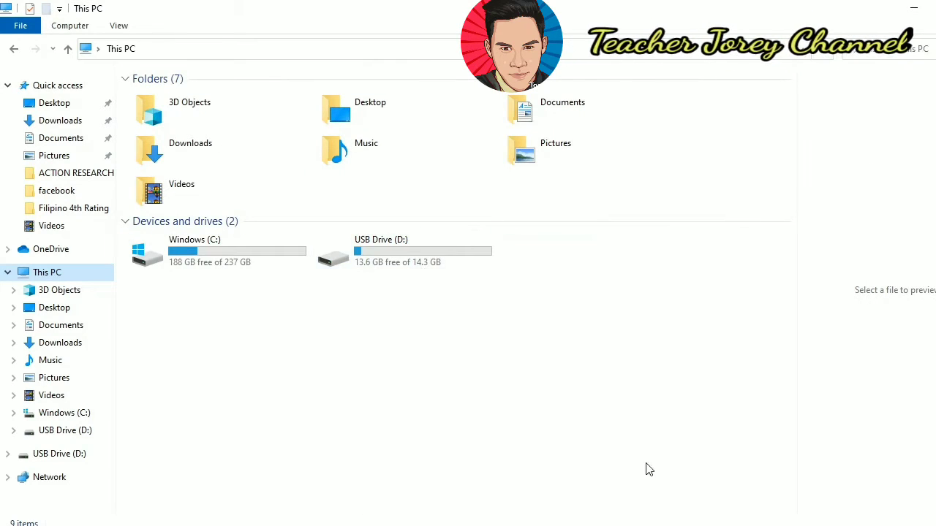
mouse_move(650, 523)
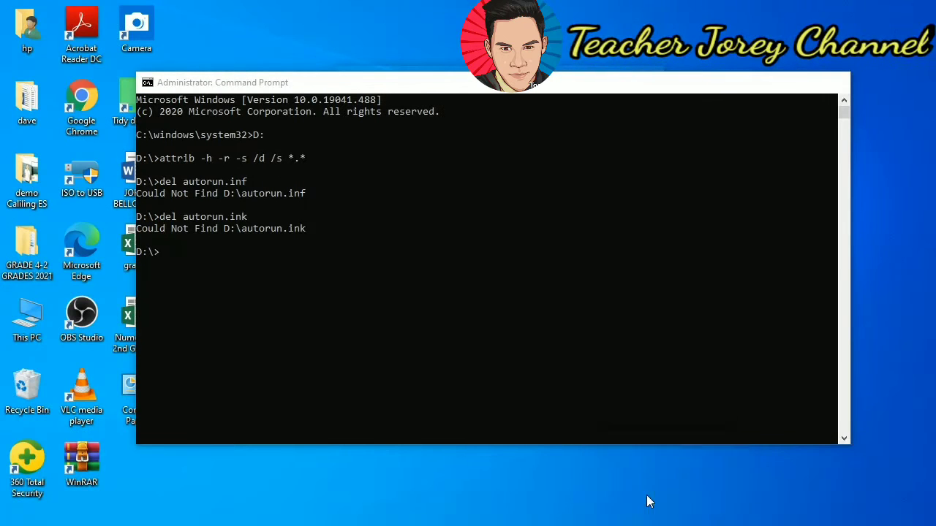
click(649, 502)
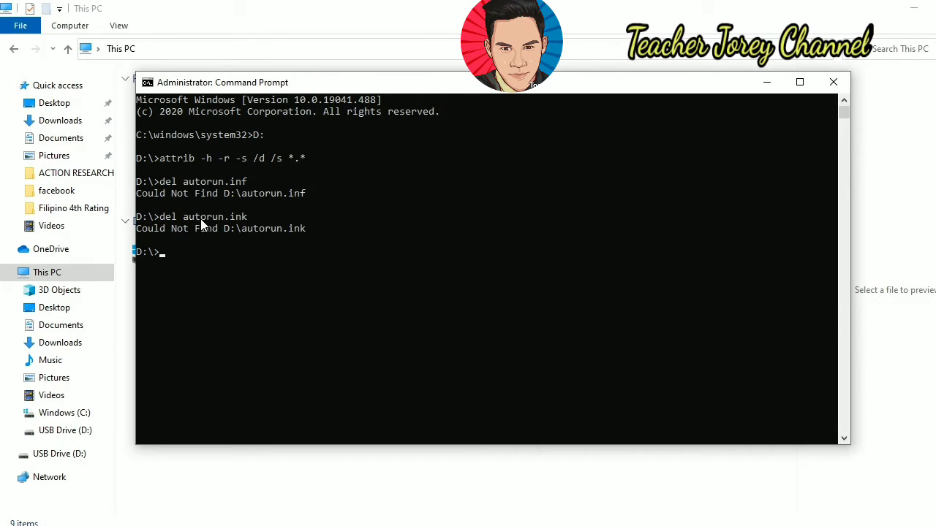
click(286, 297)
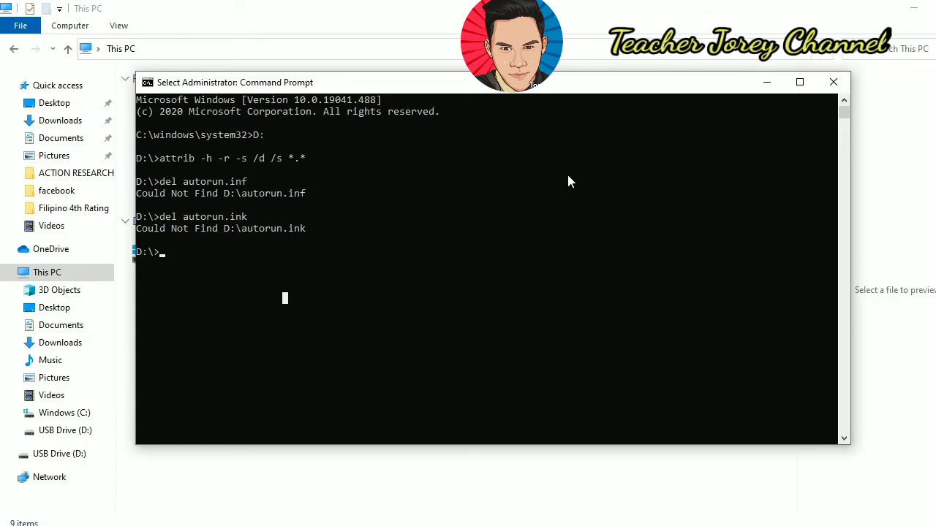
click(763, 86)
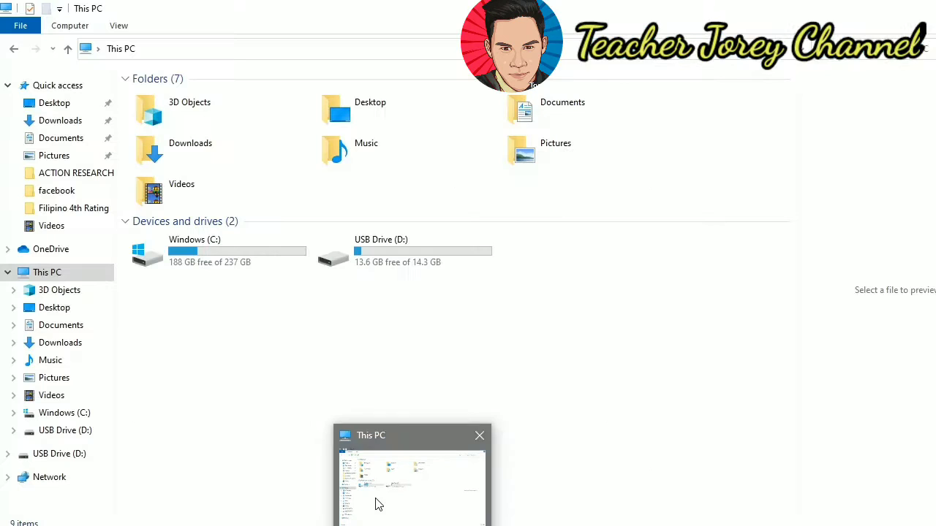
Return to This PC in File Explorer and inspect the contents of the Files folder on USB Drive (D:)
click(378, 503)
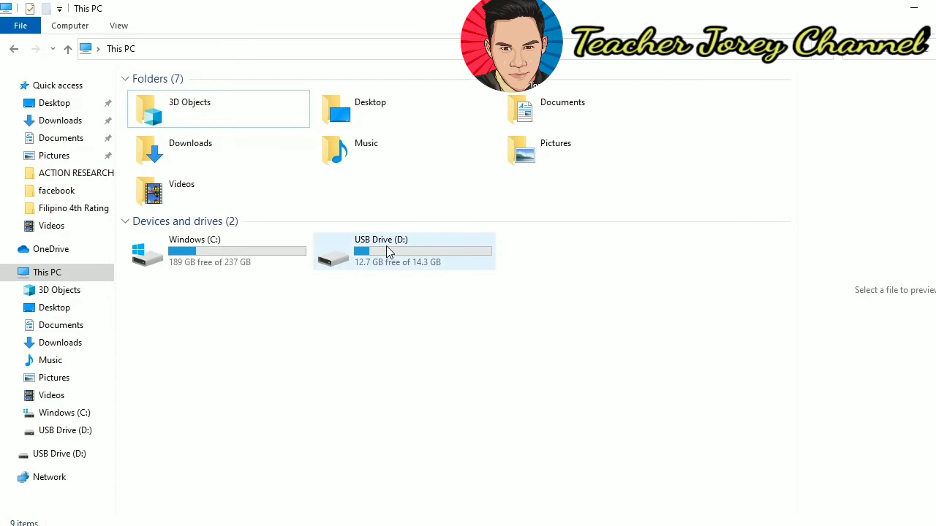
mouse_move(373, 269)
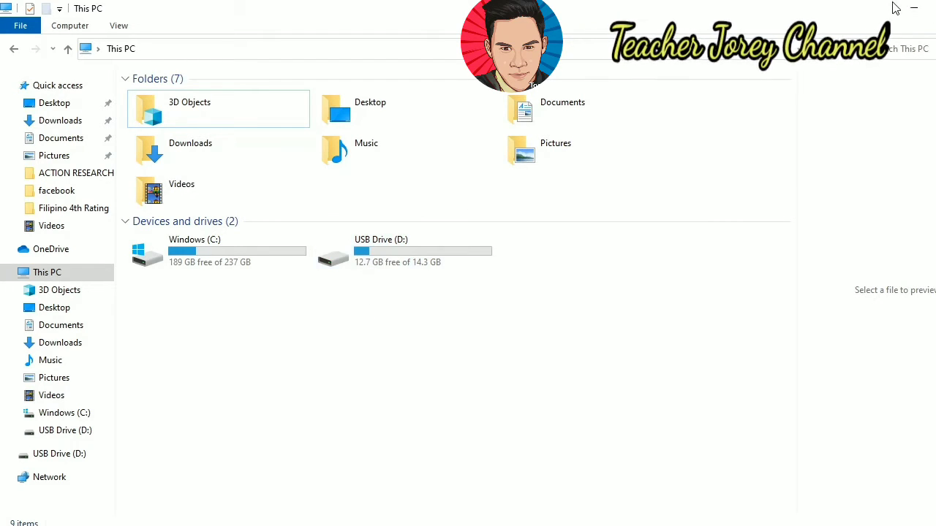
double_click(380, 267)
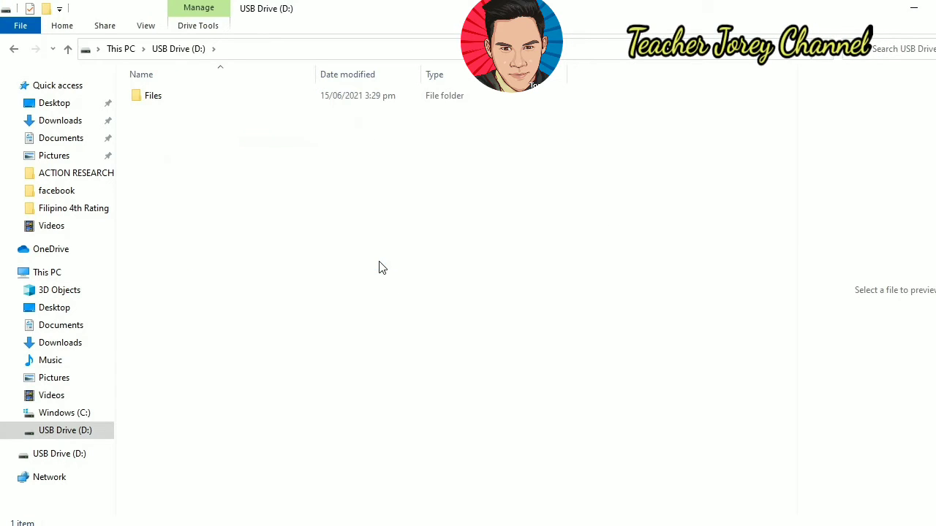
double_click(183, 97)
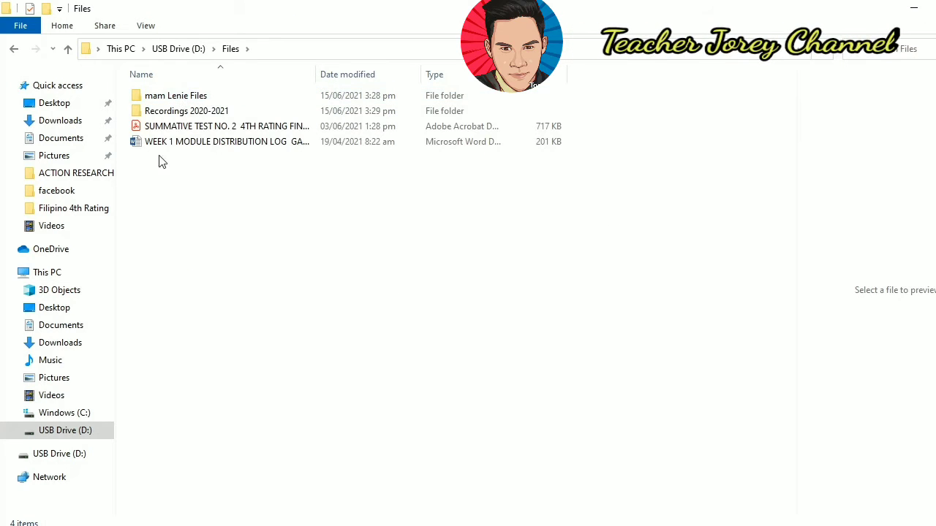
Go back up from the Files folder to This PC, eject USB Drive (D:), and dismiss the removal notification
click(68, 48)
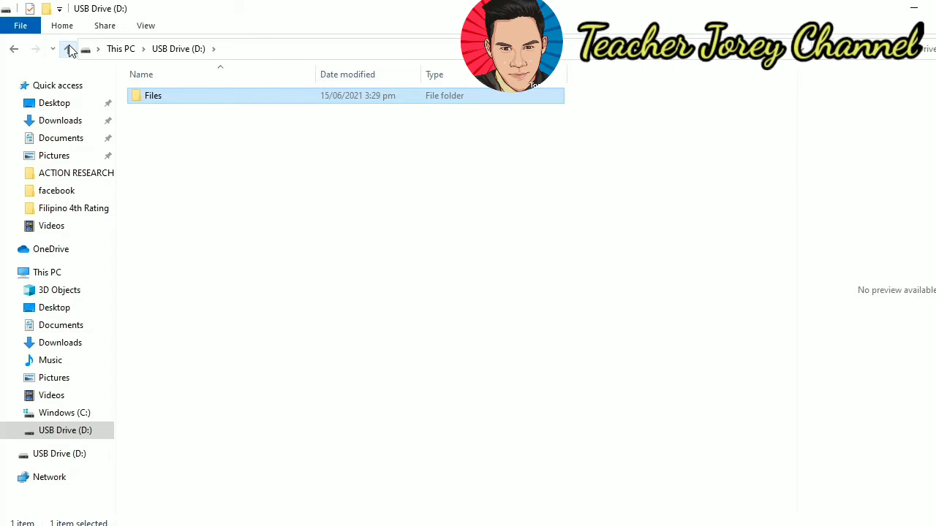
click(69, 49)
right_click(385, 262)
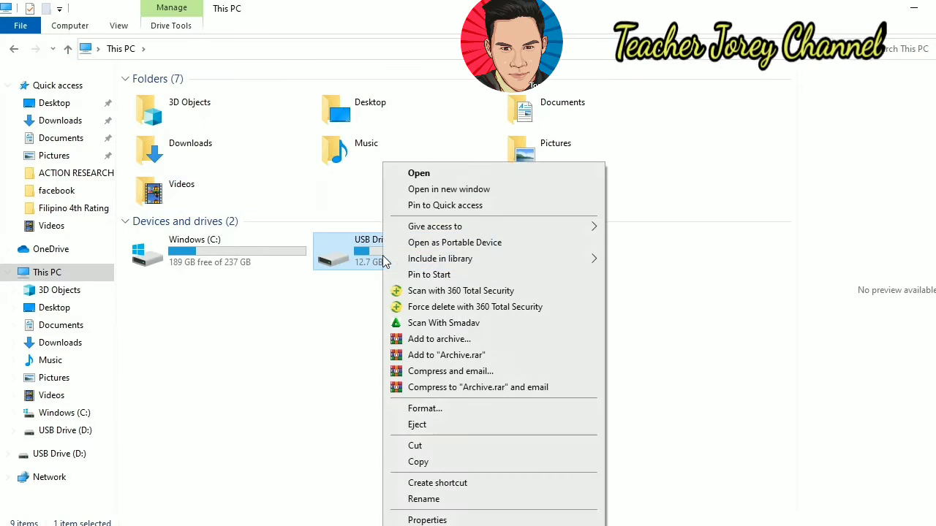
click(422, 428)
click(640, 286)
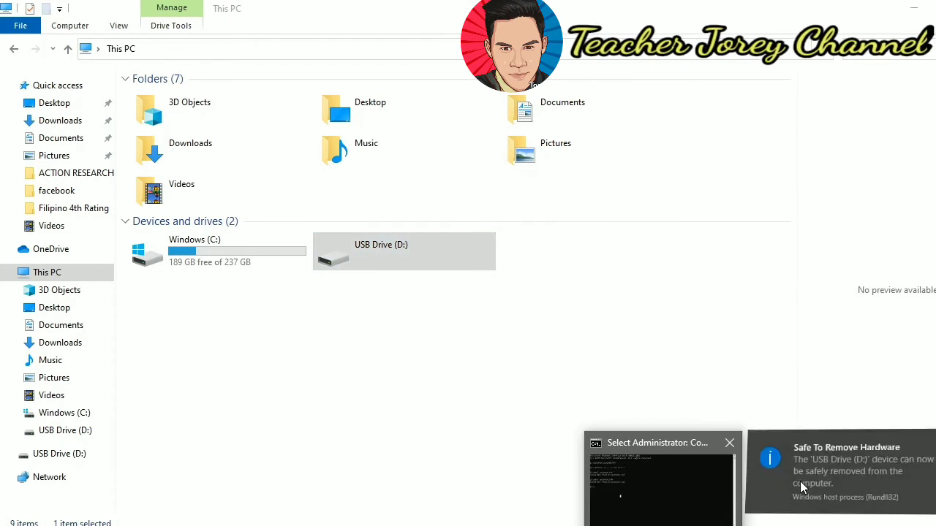
click(802, 487)
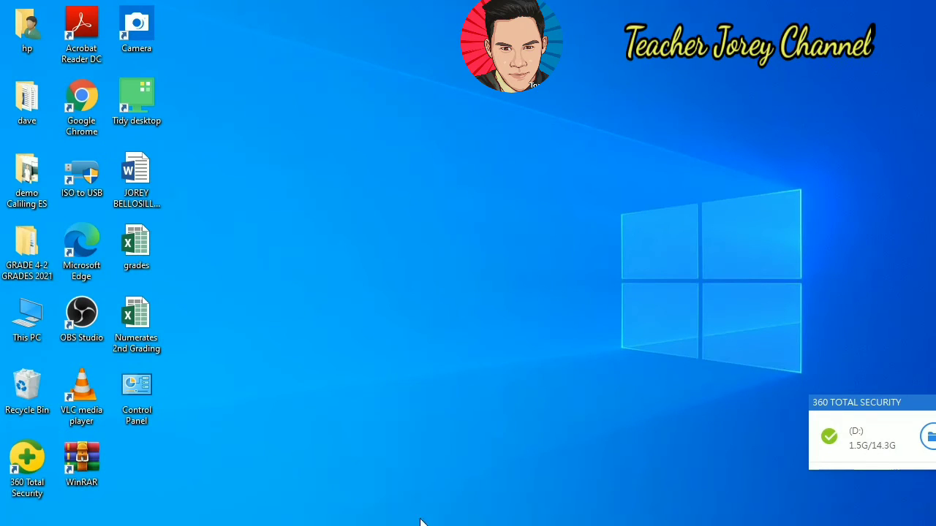
Reopen File Explorer with the USB drive reconnected and check the contents of the Files folder on USB Drive (D:)
key(super+e)
click(47, 275)
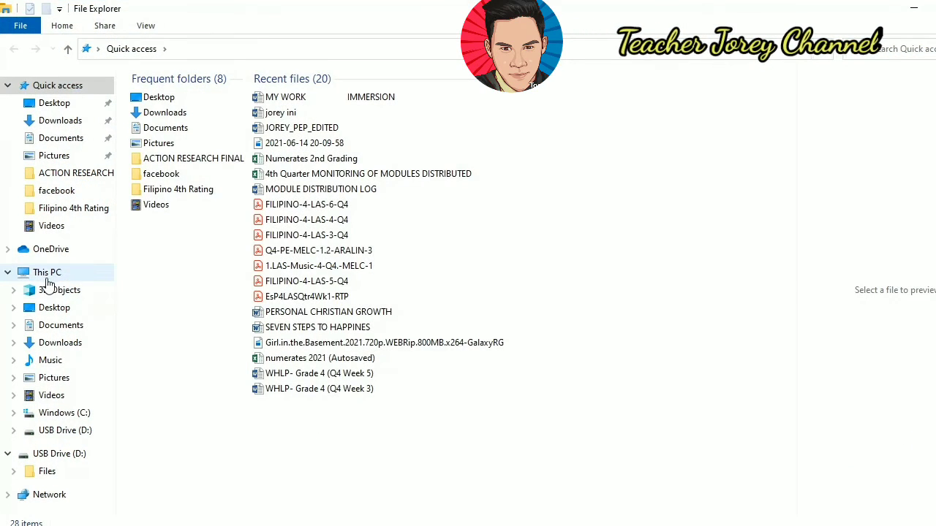
double_click(386, 269)
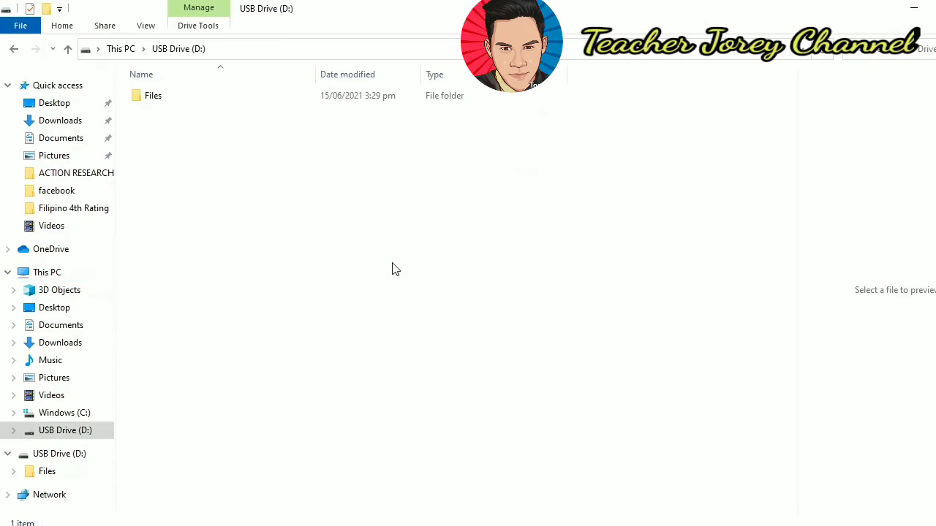
double_click(266, 103)
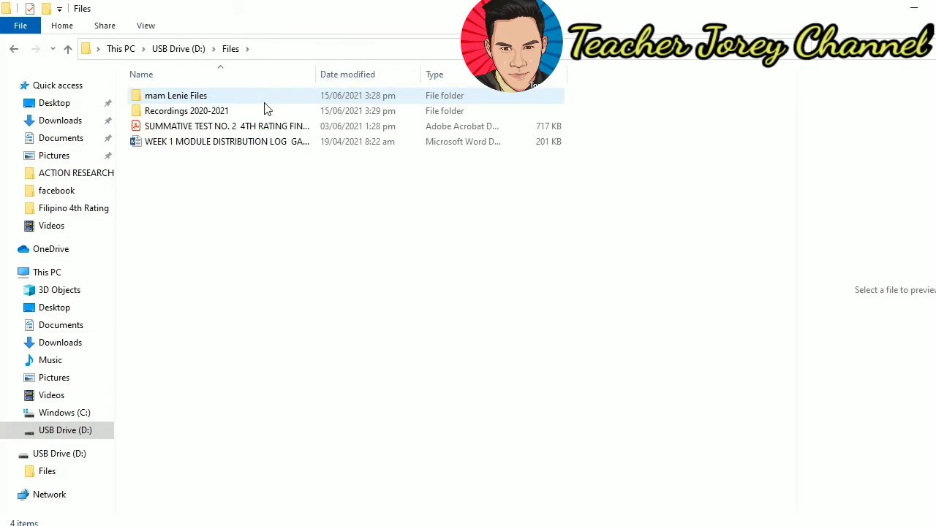
Return to This PC, eject the reconnected USB Drive (D:) again, and minimize the File Explorer window
click(57, 279)
right_click(427, 258)
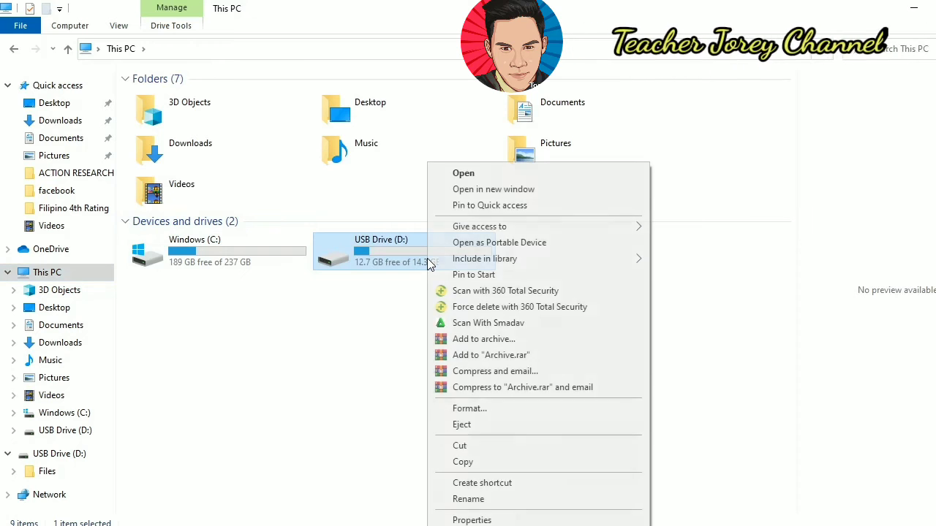
click(472, 425)
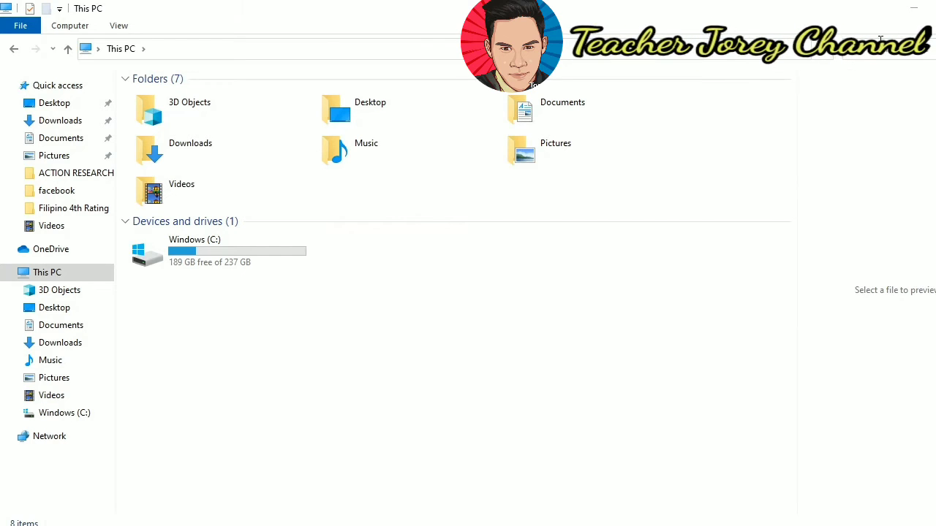
click(914, 8)
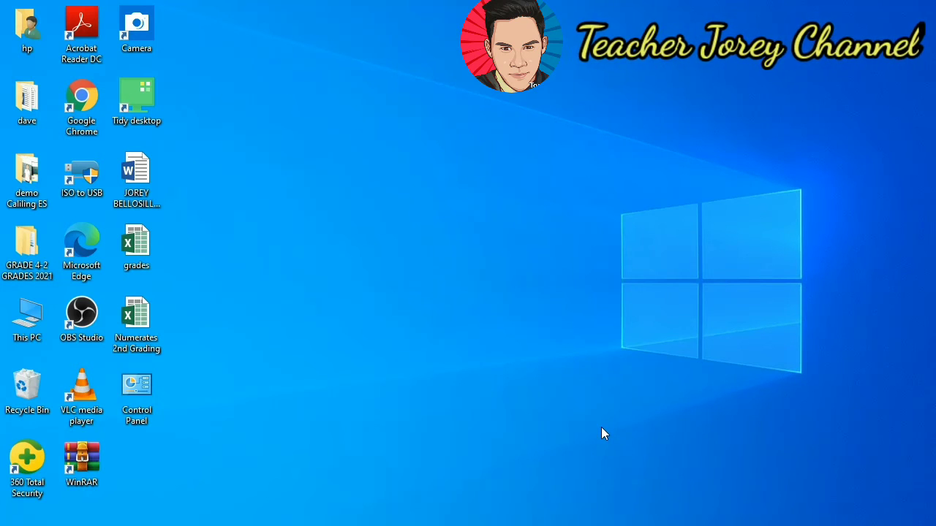